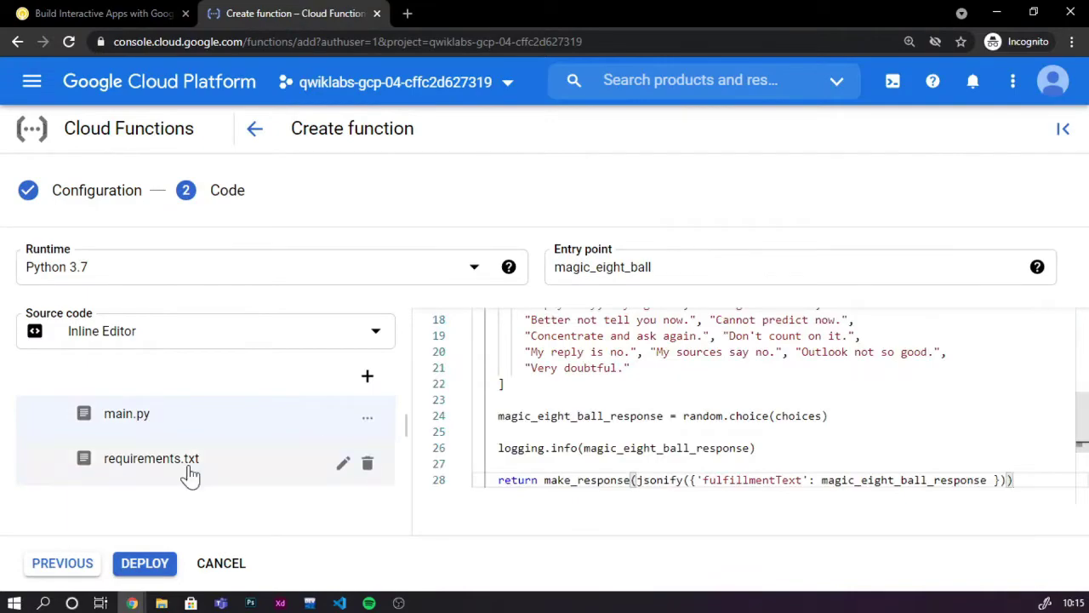
# - Replace the contents of requirements.txt with the lab's dependencies google-cloud-translate and google-cloud-logging on separate lines
pyautogui.click(188, 465)
pyautogui.click(107, 12)
pyautogui.scroll(-6, 757, 350)
pyautogui.click(761, 341)
pyautogui.click(294, 13)
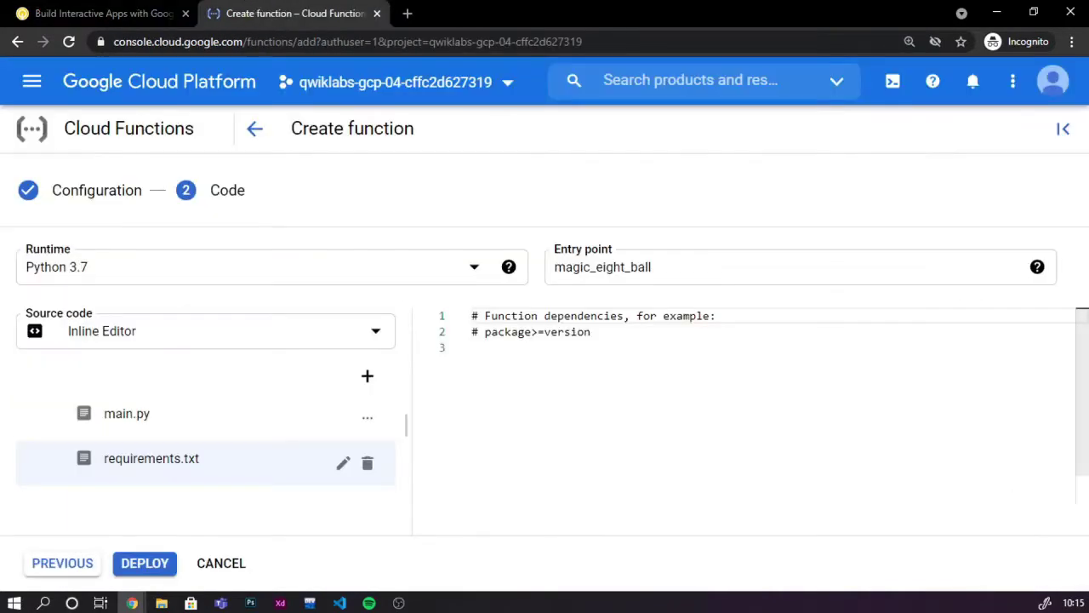
pyautogui.click(432, 311)
pyautogui.hotkey('ctrl', 'a')
pyautogui.write('google-cloud-translate google-cloud-logging')
# - Check the remaining Task 1 instructions on the lab page, deploy the magic_eight_ball function and refresh the functions list
pyautogui.click(96, 17)
pyautogui.scroll(-5, 538, 341)
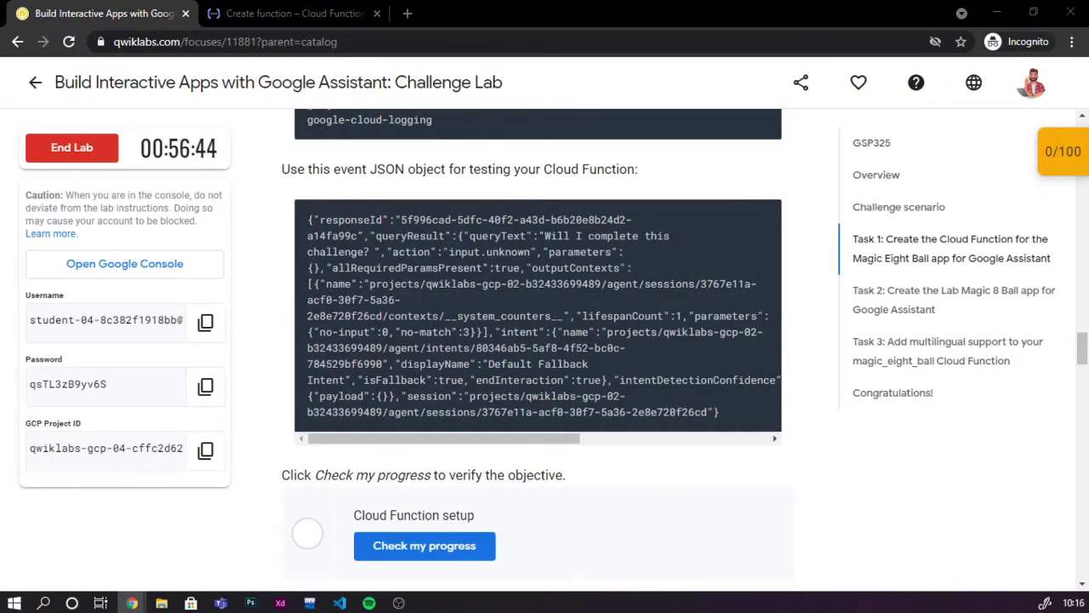
pyautogui.click(277, 12)
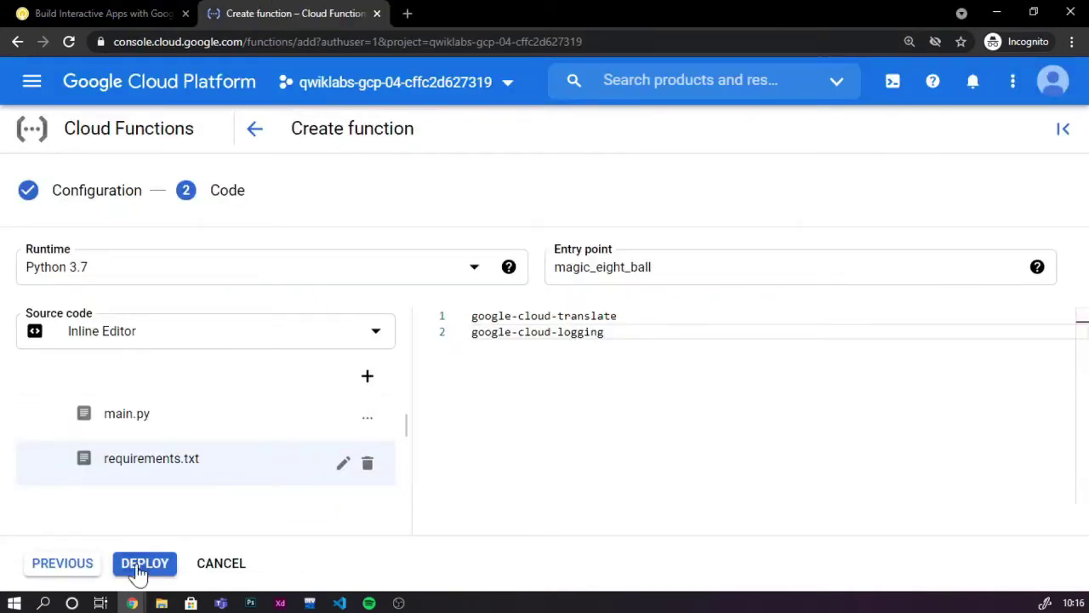
pyautogui.click(141, 572)
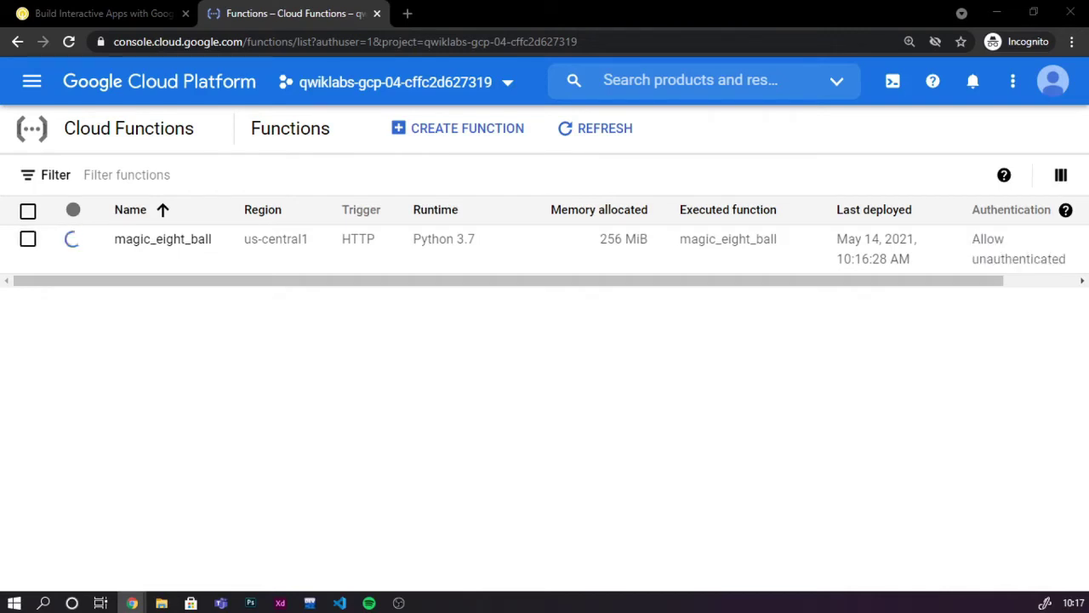
pyautogui.click(569, 134)
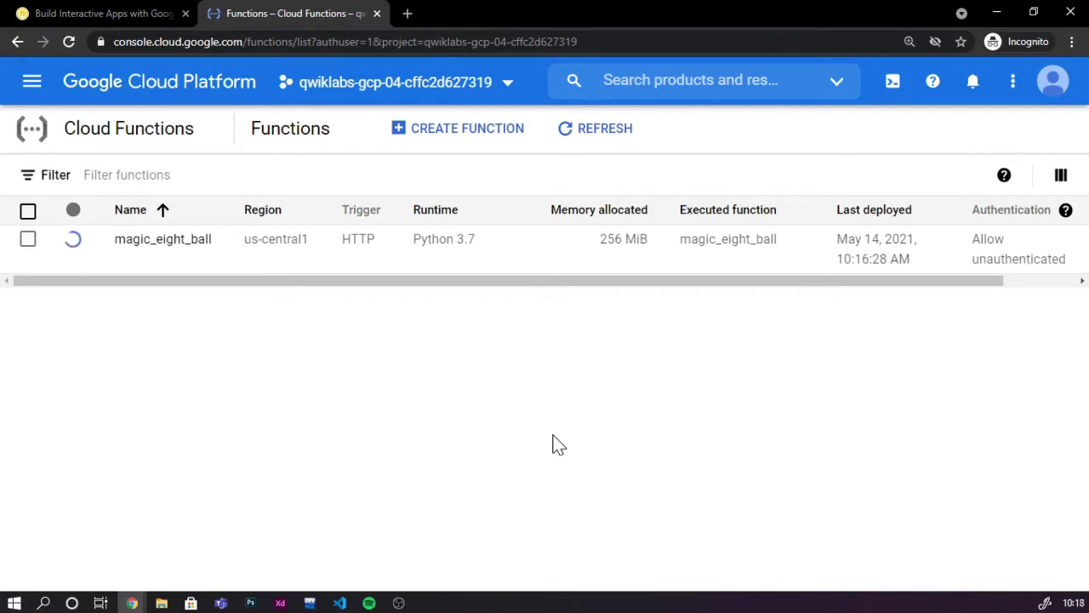
# - Test the magic_eight_ball function through its trigger URL and check the lab progress for Cloud Function setup
pyautogui.click(163, 239)
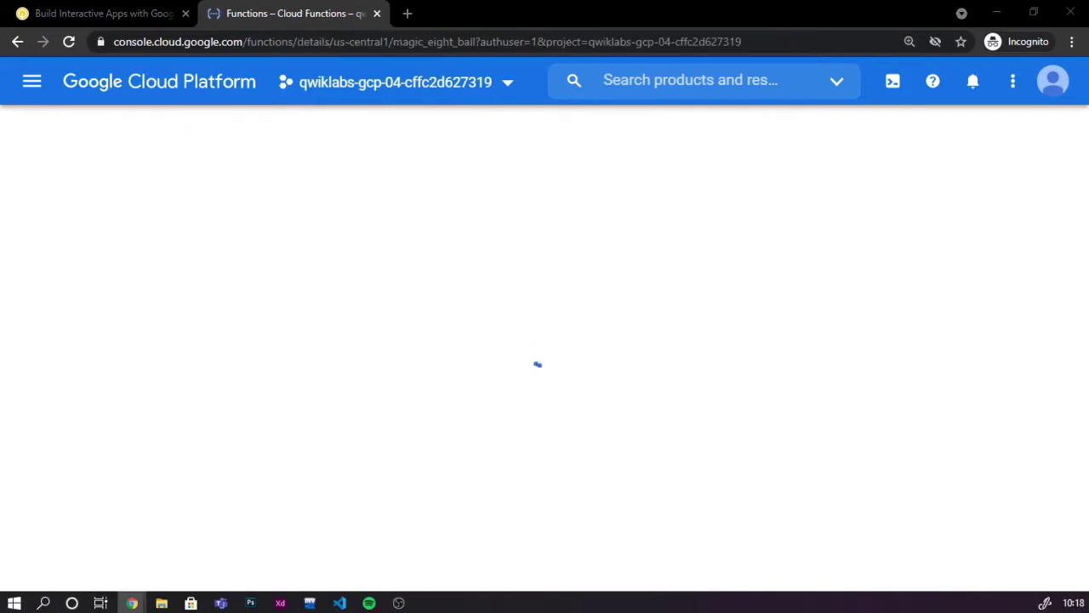
pyautogui.click(486, 258)
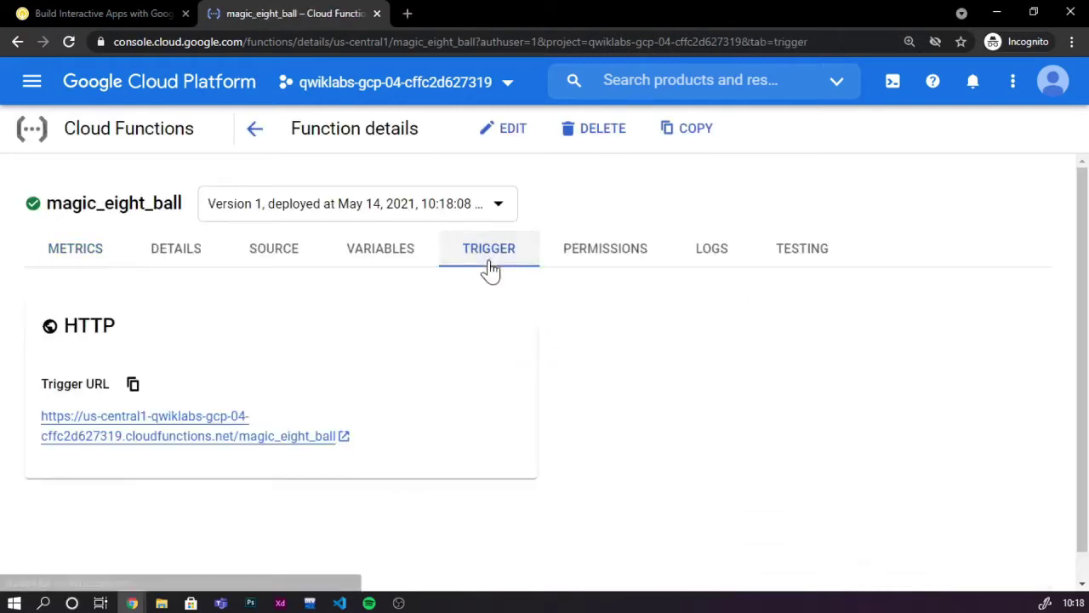
pyautogui.click(205, 435)
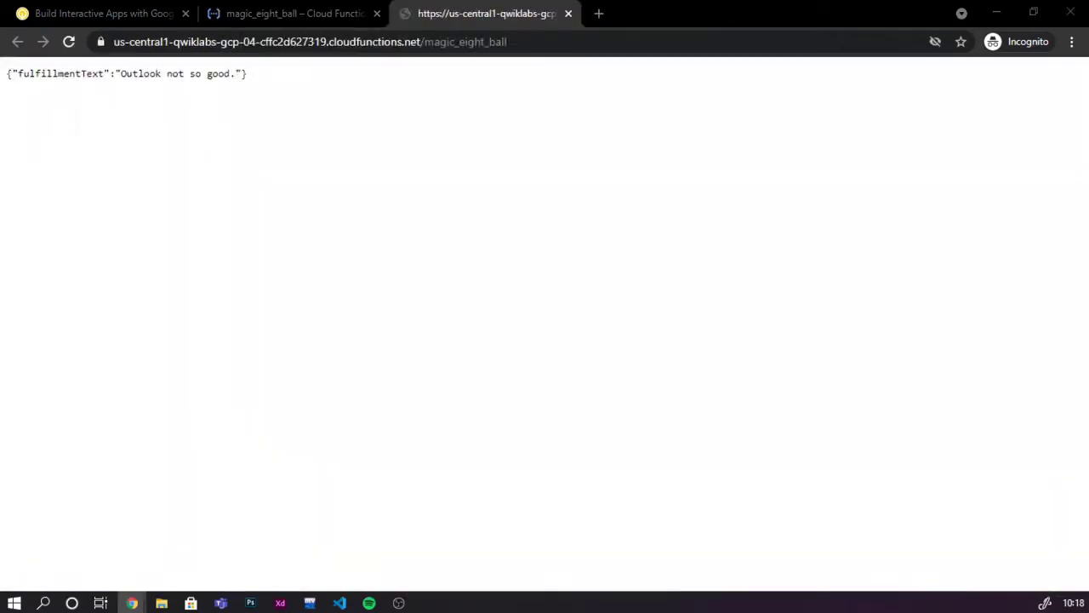
pyautogui.click(155, 12)
pyautogui.click(384, 387)
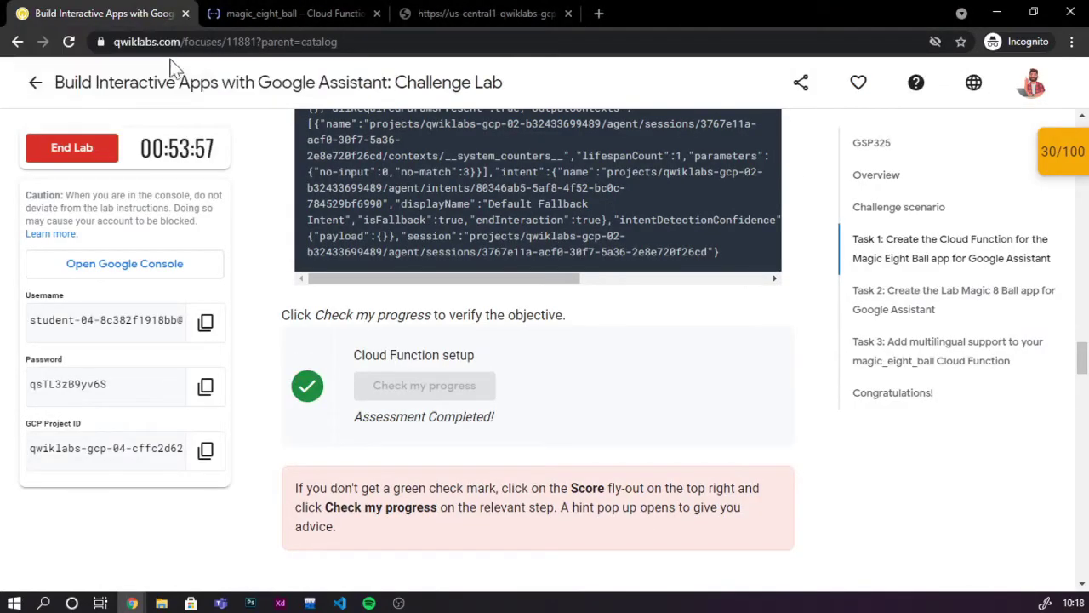
# - Open the Actions Console link from the lab's Task 2 in a new tab and switch to it
pyautogui.scroll(-5, 372, 221)
pyautogui.rightClick(372, 222)
pyautogui.click(408, 232)
pyautogui.hotkey('ctrl', 'Tab')
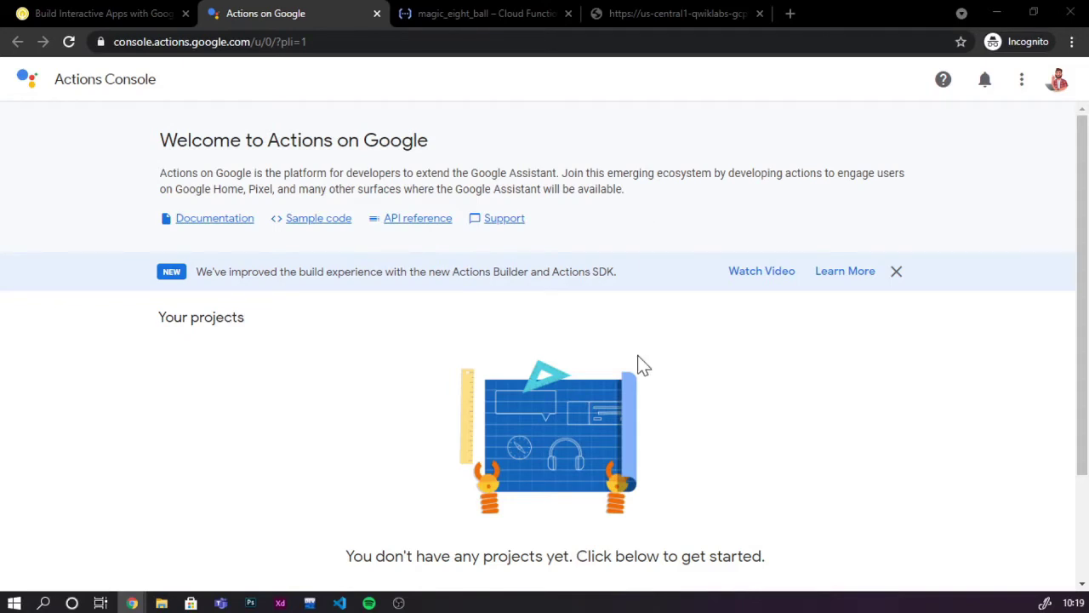
# - Start a new Actions project and accept the Actions on Google terms of service with Yes
pyautogui.scroll(-2, 639, 364)
pyautogui.click(572, 477)
pyautogui.click(313, 370)
pyautogui.click(580, 425)
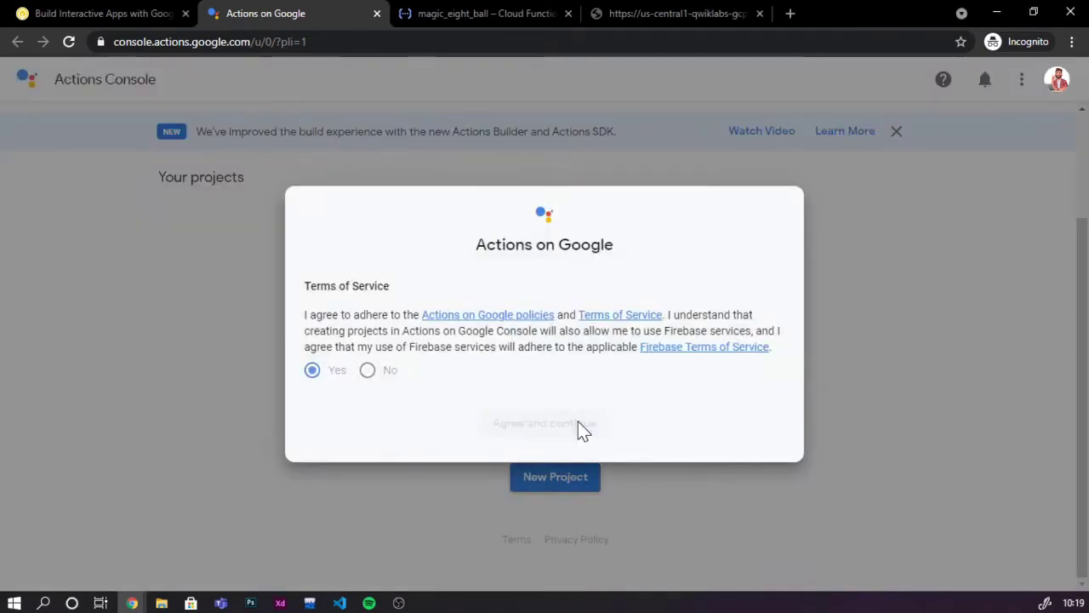
# - Review the lab's Task 2 and Task 3 instructions, including the non-English test sentences
pyautogui.click(63, 12)
pyautogui.scroll(-3, 408, 324)
pyautogui.doubleClick(527, 358)
pyautogui.scroll(-6, 460, 374)
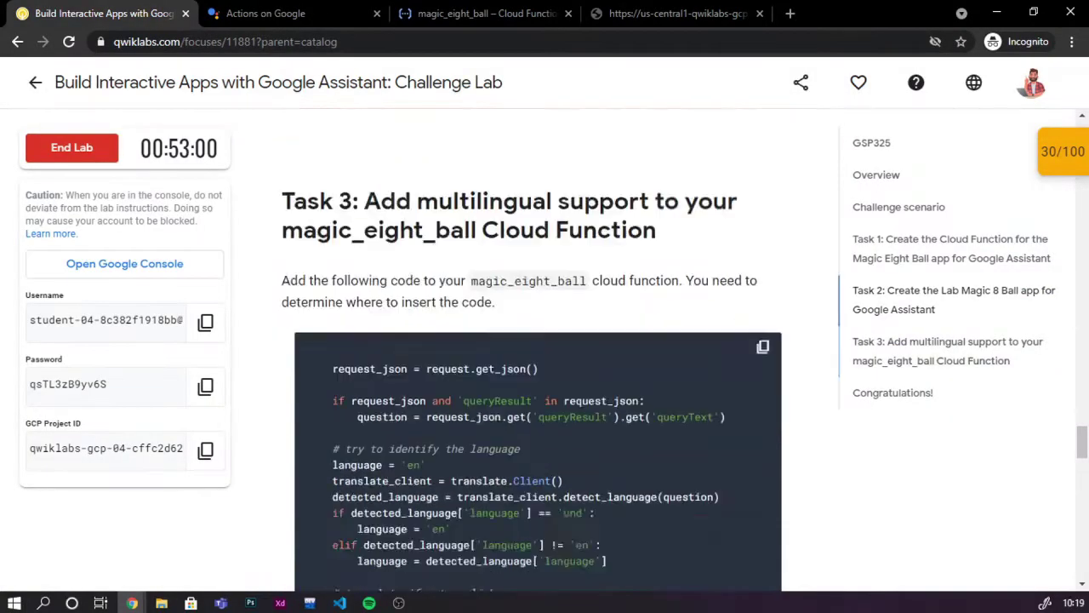
pyautogui.moveTo(652, 259); pyautogui.dragTo(324, 229)
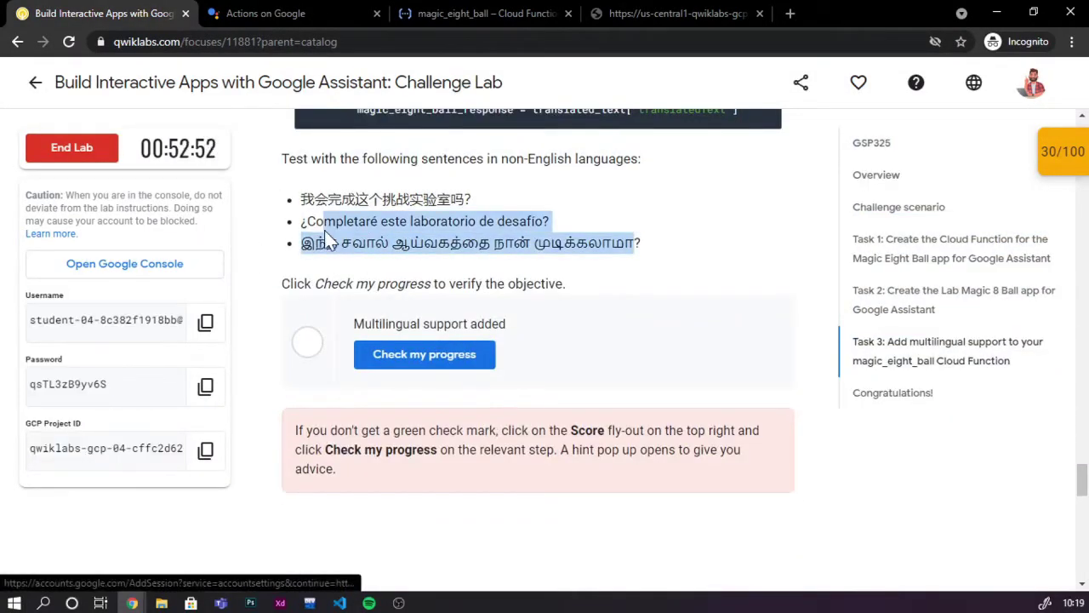
pyautogui.click(236, 11)
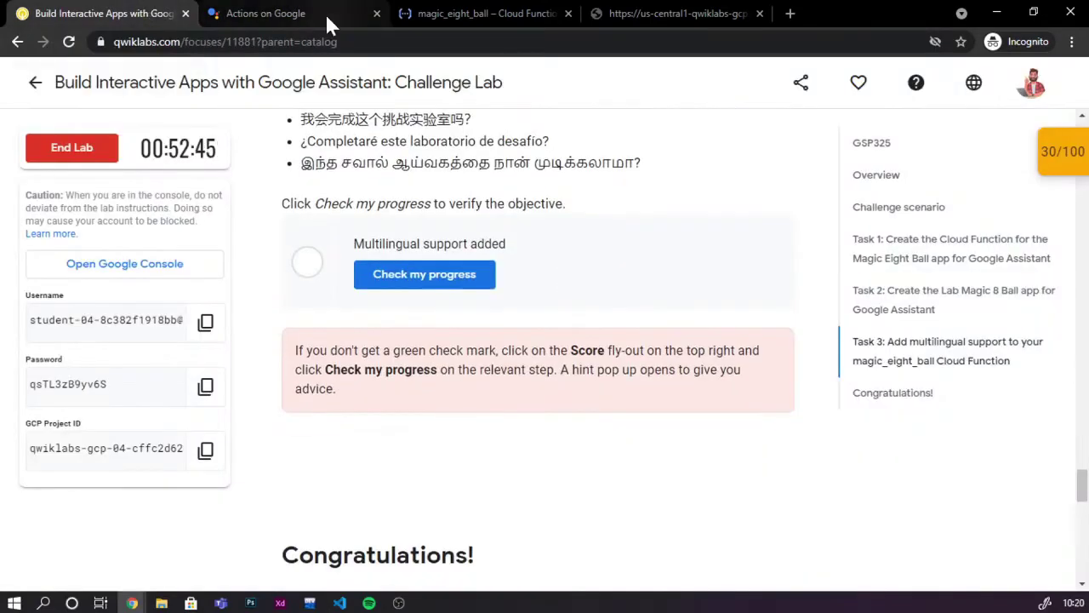
pyautogui.click(324, 11)
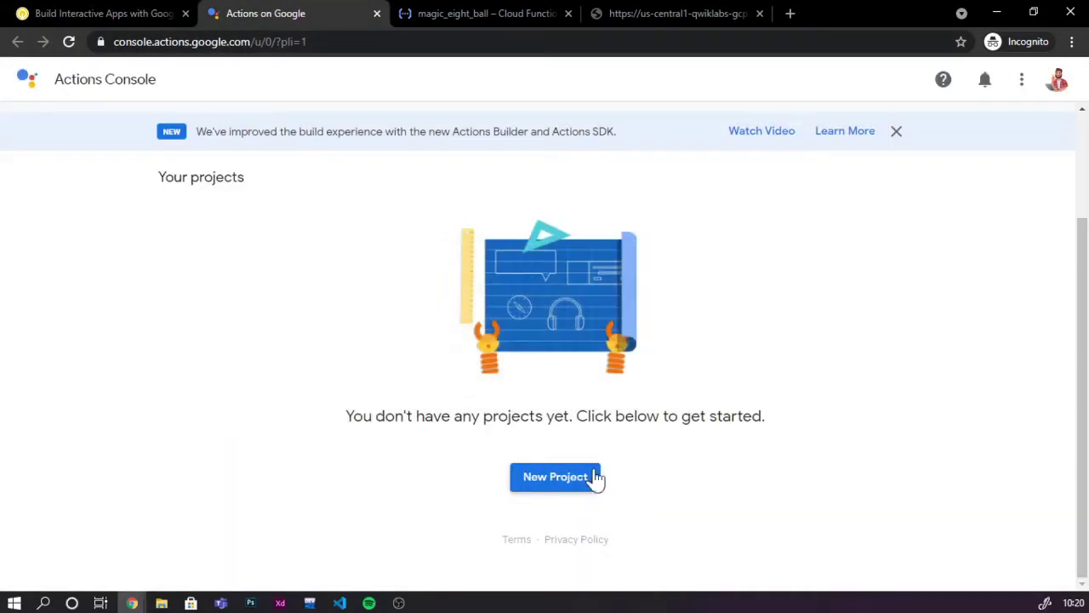
pyautogui.click(590, 478)
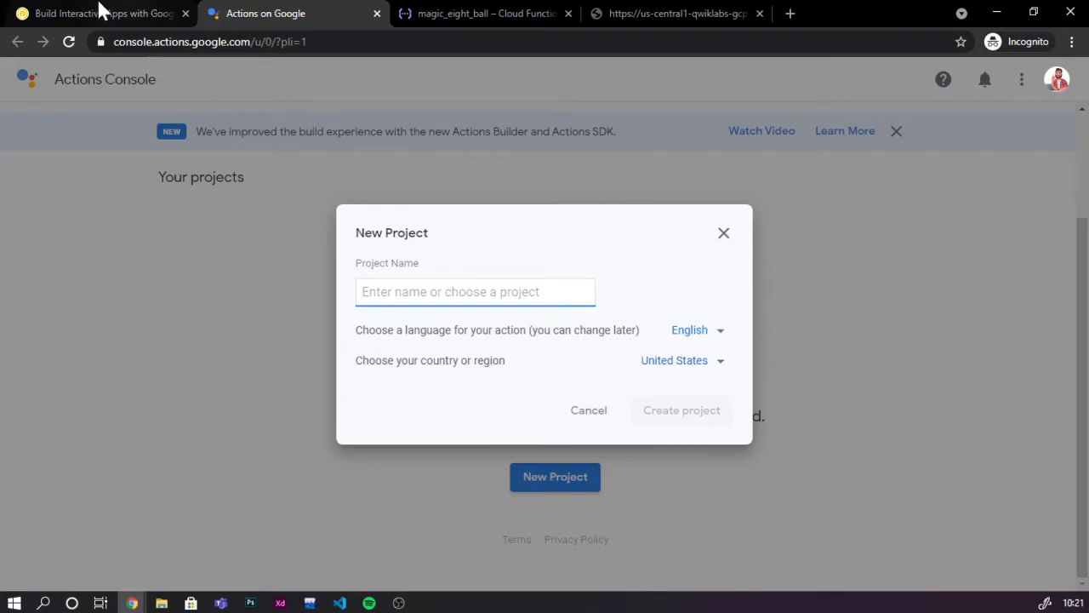
pyautogui.click(480, 13)
pyautogui.click(266, 13)
pyautogui.click(723, 232)
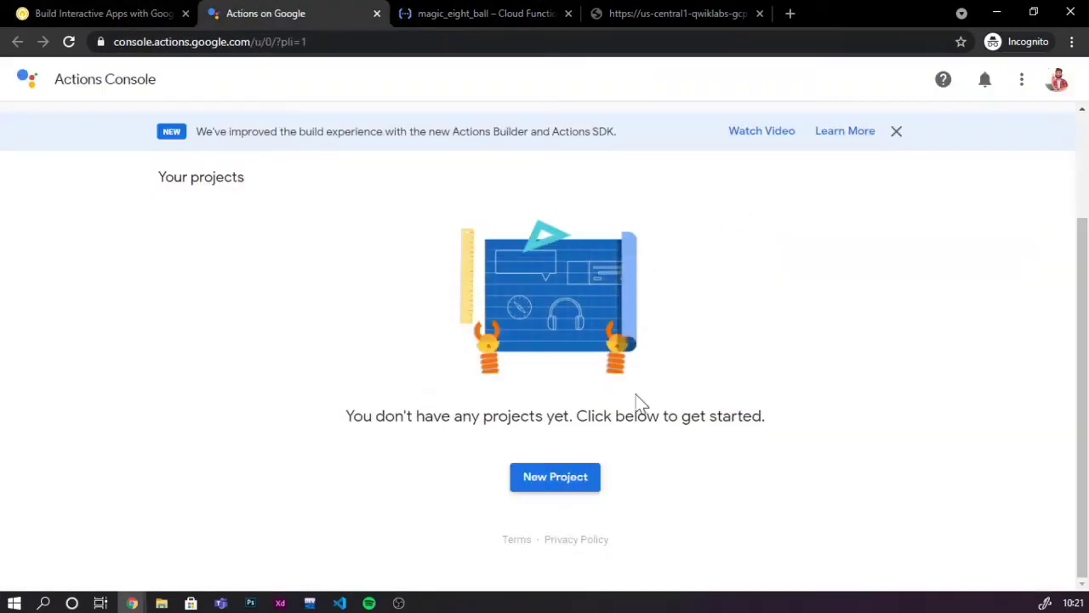
# - Create a new Actions project named qwiklabs-gcp-04-cffc2d627319, using the GCP Project ID copied from the lab page
pyautogui.click(573, 481)
pyautogui.click(102, 12)
pyautogui.click(207, 452)
pyautogui.click(265, 13)
pyautogui.click(475, 291)
pyautogui.write('qwiklabs-gcp-04-cffc2d627319')
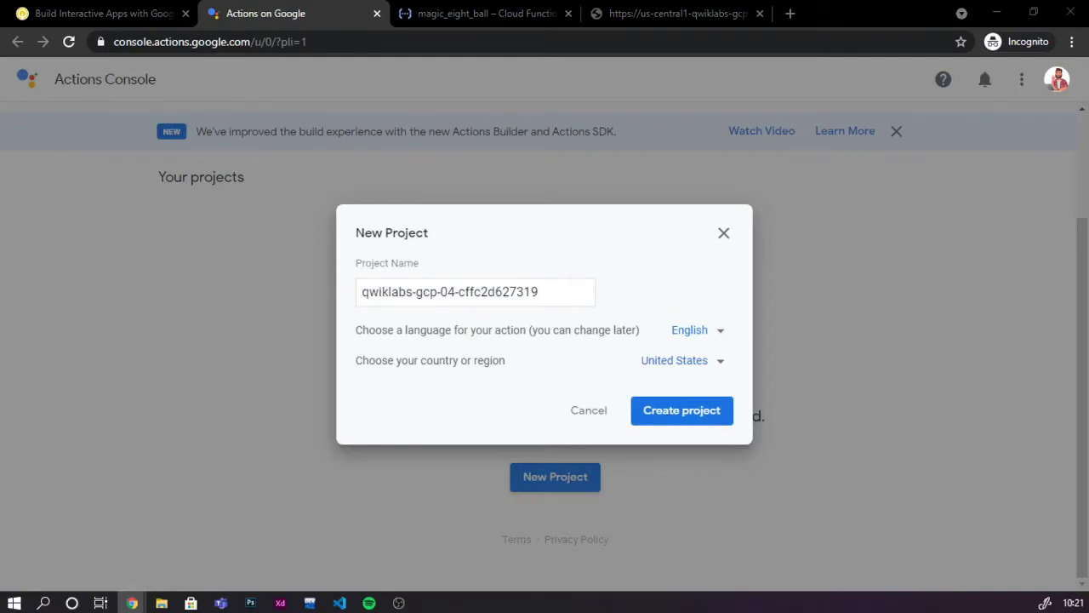
pyautogui.click(717, 417)
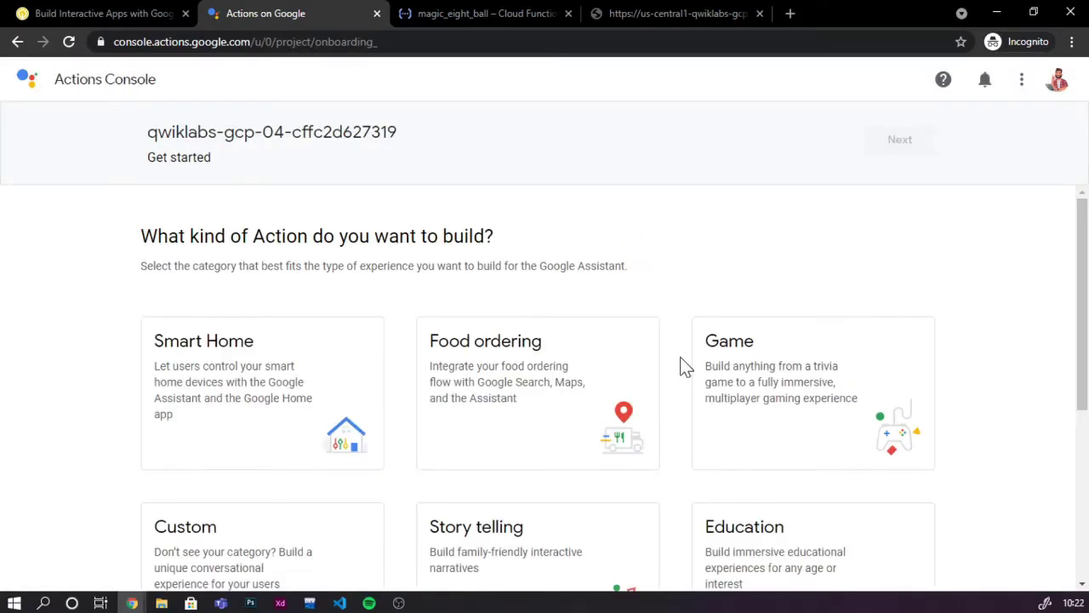
# - Switch the Actions Console to the lab's student account and accept the Actions on Google terms of service with Yes
pyautogui.click(1056, 80)
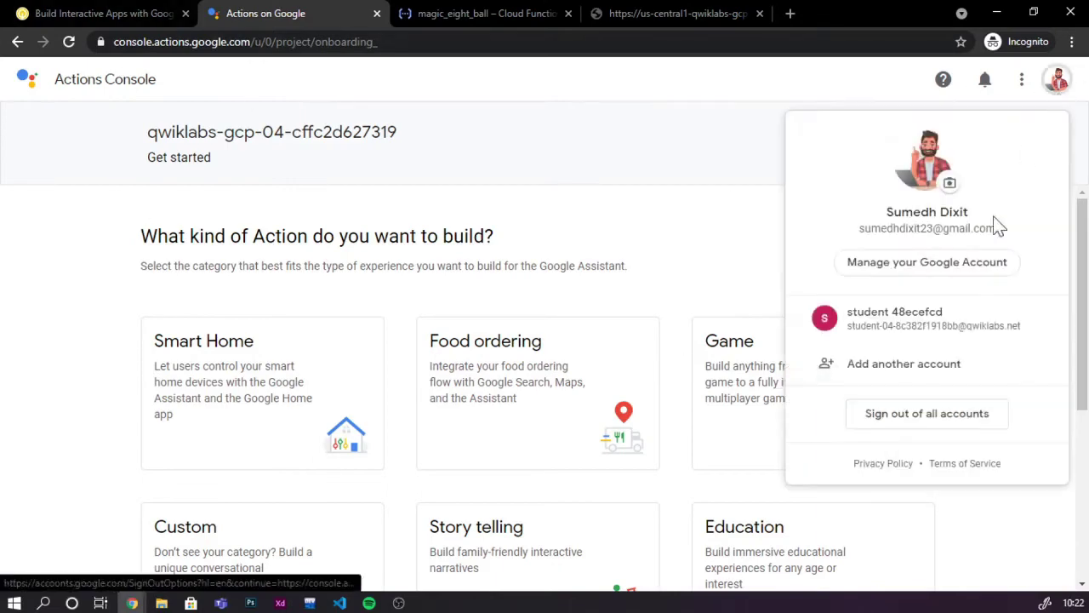
pyautogui.click(902, 320)
pyautogui.scroll(-2, 471, 428)
pyautogui.click(311, 369)
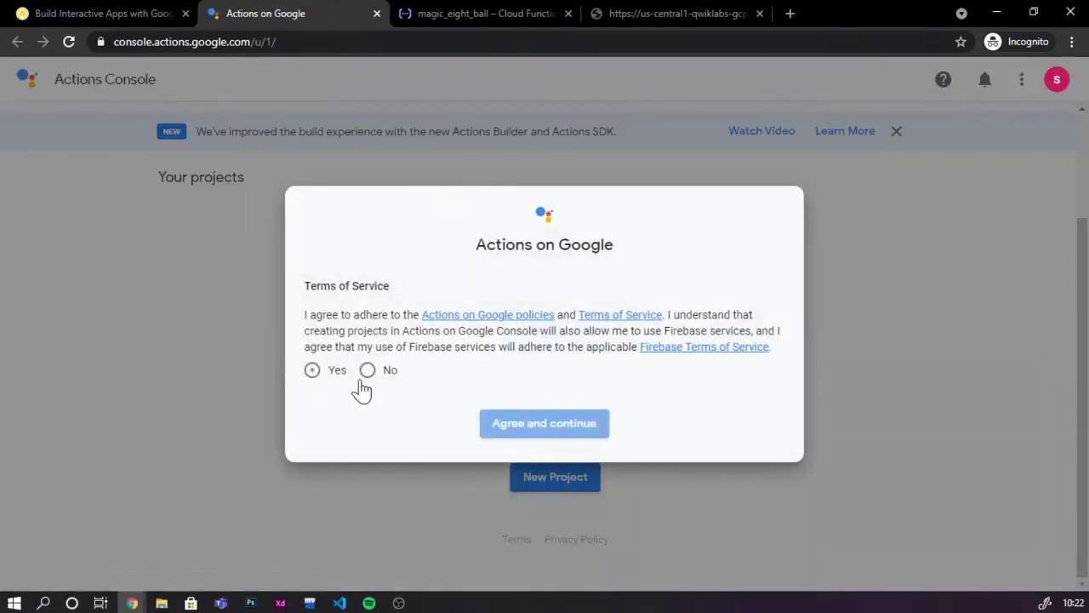
pyautogui.click(558, 425)
# - Create an Actions project from the existing qwiklabs-gcp-04-cffc2d627319 project and open it from the projects list
pyautogui.click(555, 476)
pyautogui.click(471, 292)
pyautogui.click(477, 343)
pyautogui.click(680, 410)
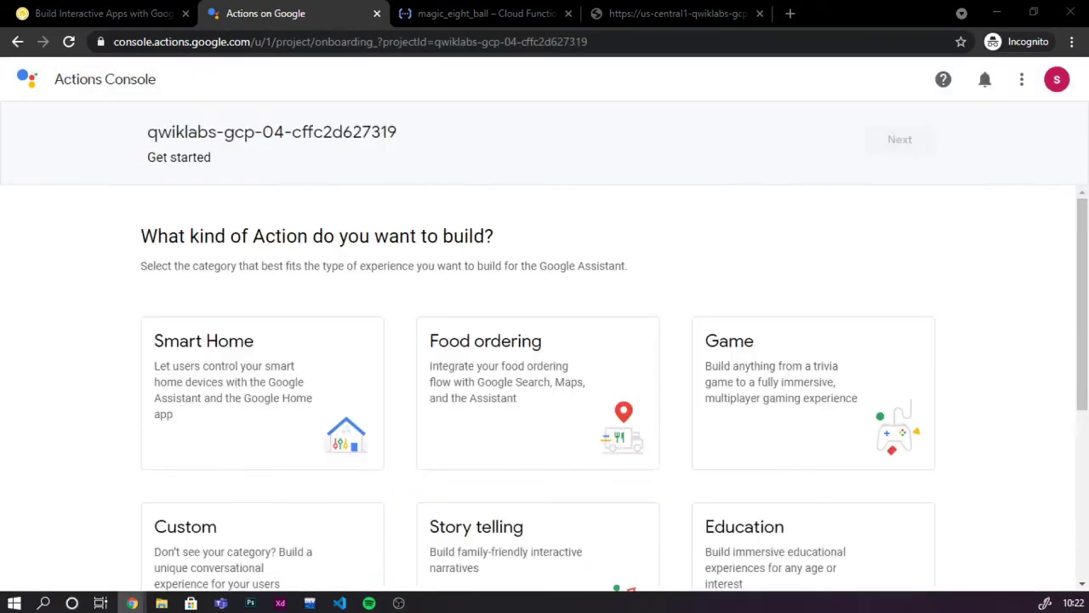
pyautogui.click(56, 85)
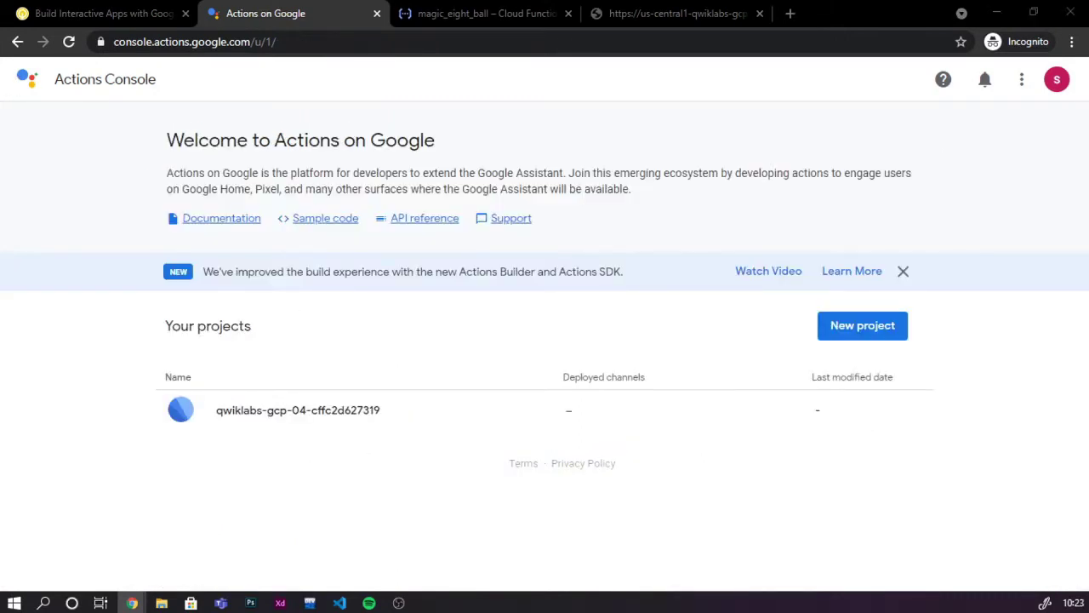
pyautogui.click(298, 409)
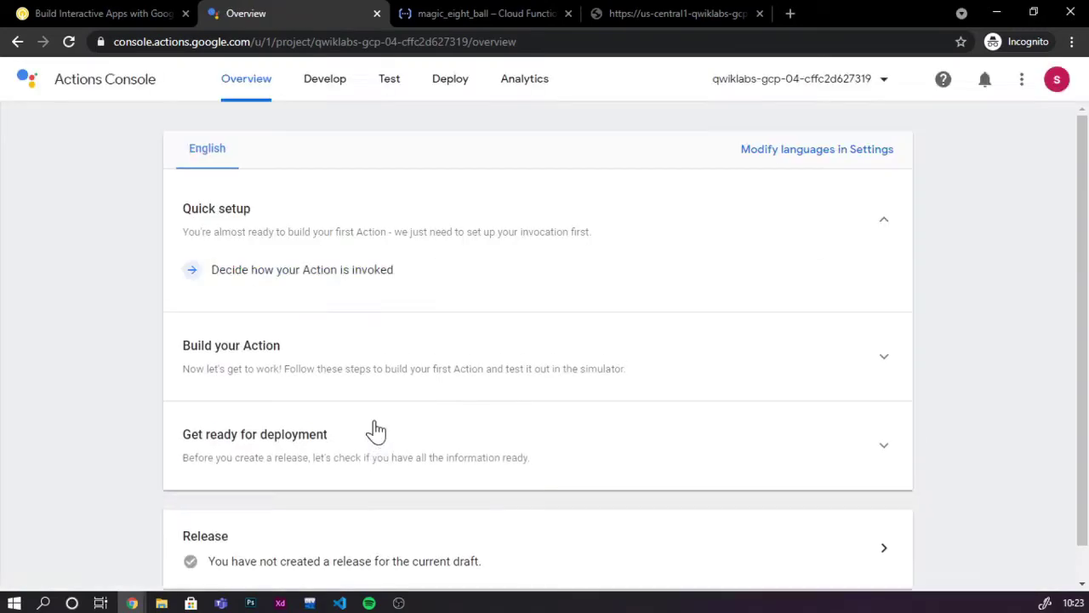
# - Set the Action's invocation display name to the author's first name followed by "magic 8 ball" and save it
pyautogui.click(294, 272)
pyautogui.click(388, 281)
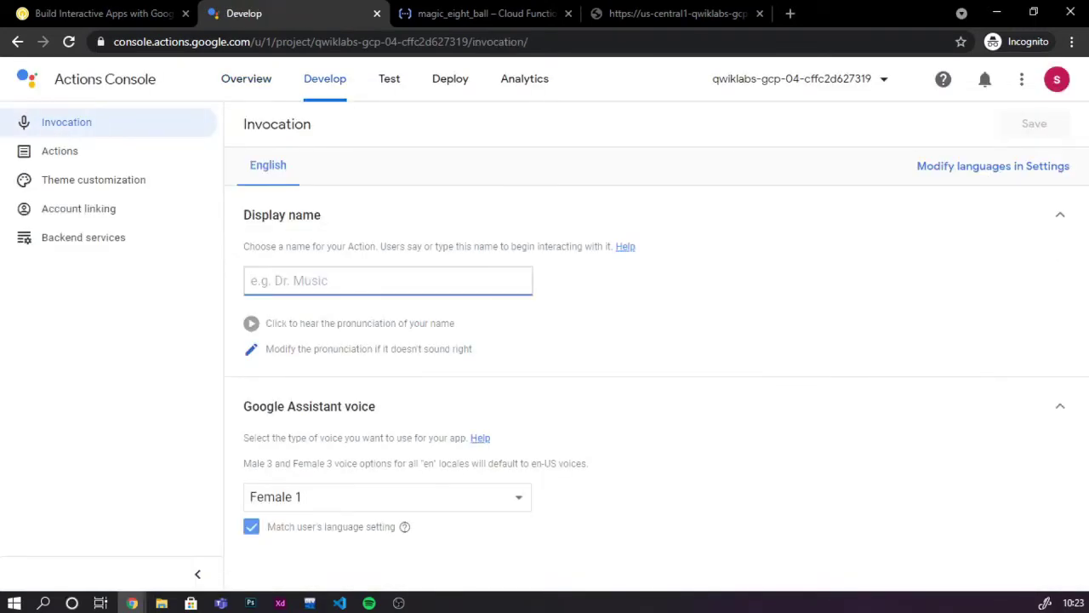
pyautogui.write('sumedh')
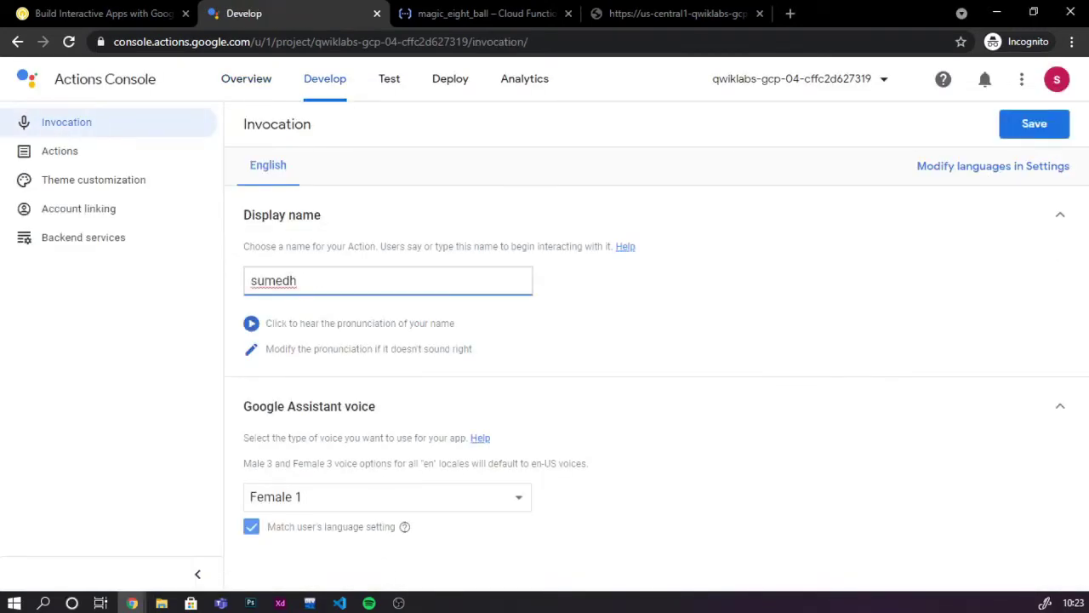
pyautogui.write(' magic 8 ball')
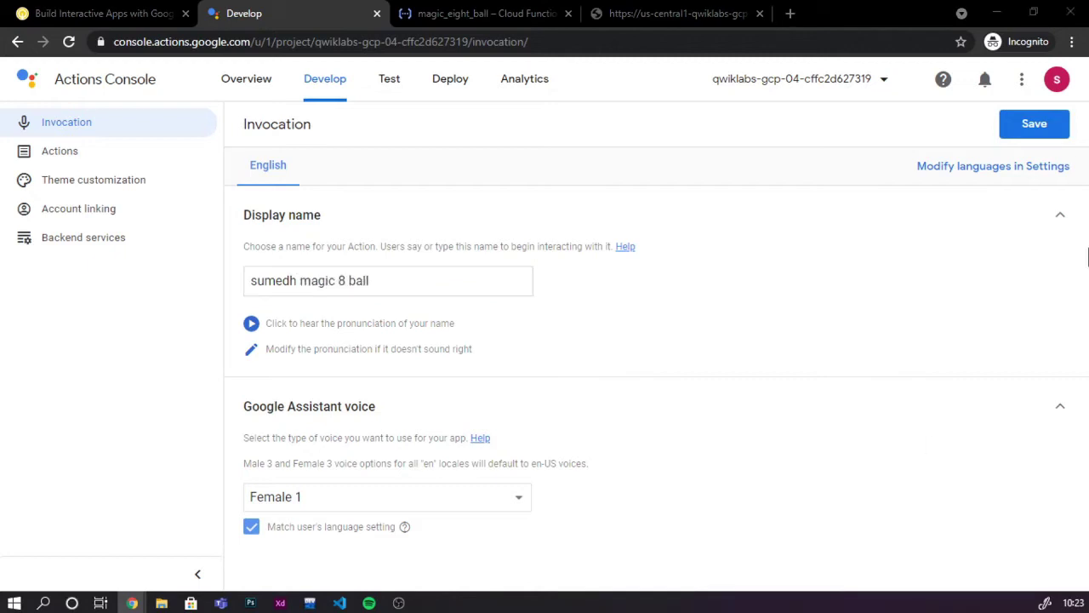
pyautogui.click(1036, 128)
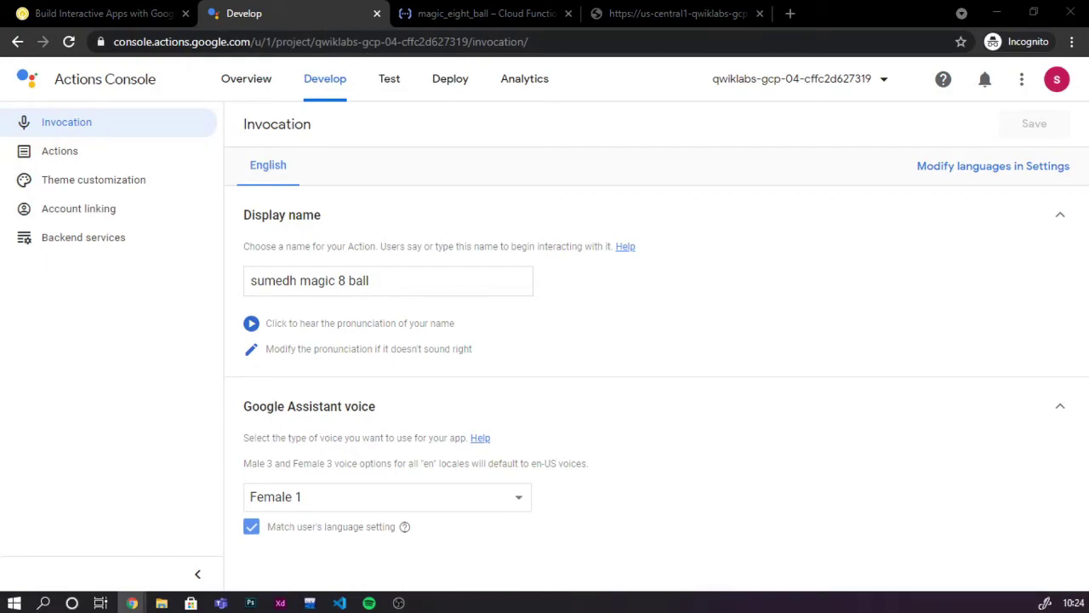
# - Open the lab's Actions Console link in another tab and open the qwiklabs-gcp-04-cffc2d627319 project's Actions page
pyautogui.hotkey('ctrl', 'shift', 'Tab')
pyautogui.scroll(10, 308, 426)
pyautogui.rightClick(368, 299)
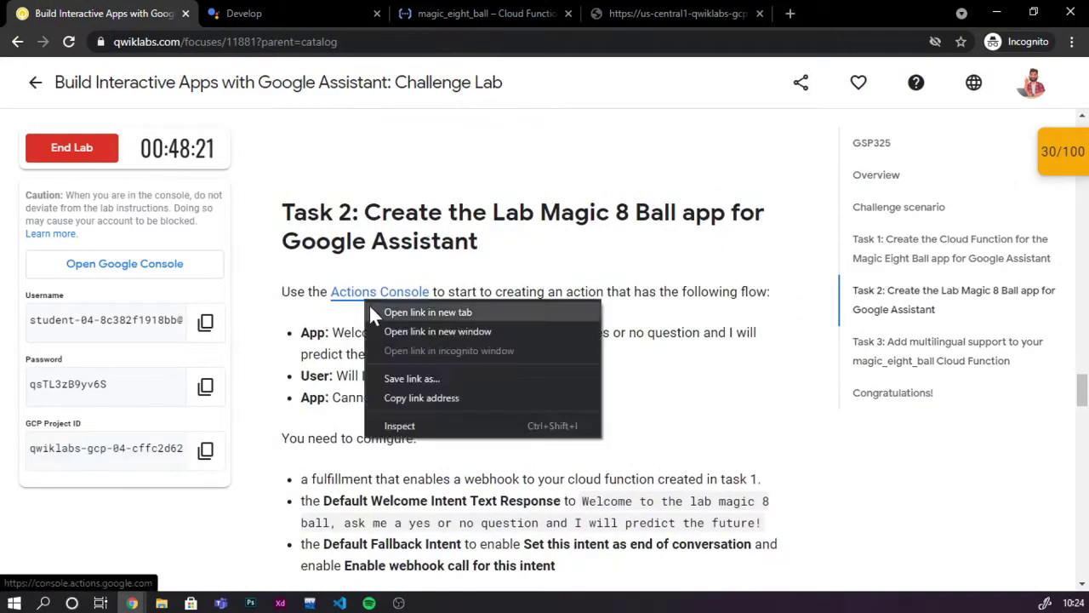
pyautogui.click(427, 312)
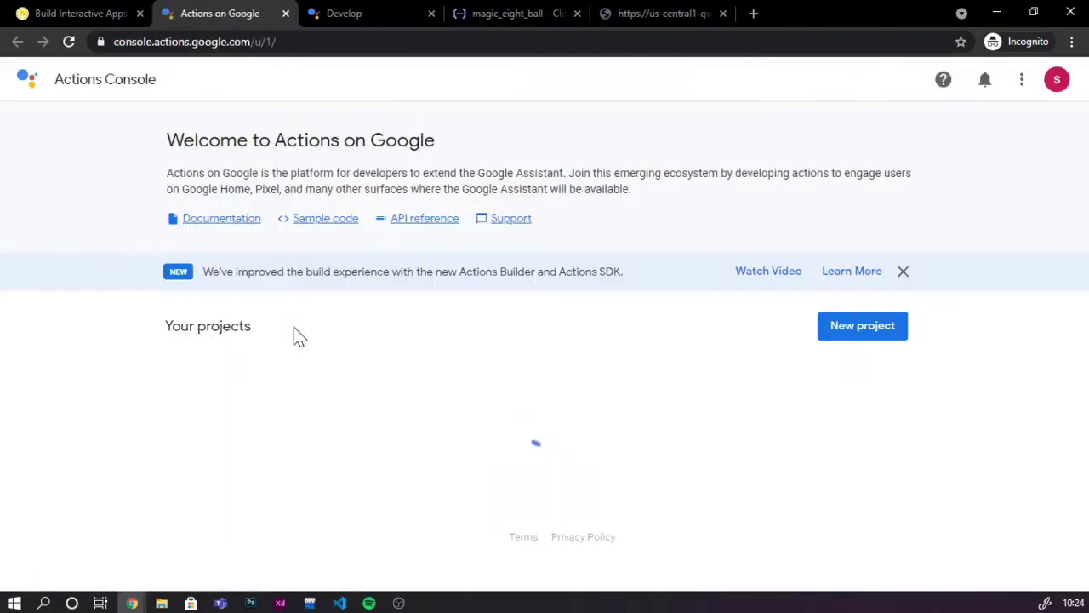
pyautogui.click(288, 391)
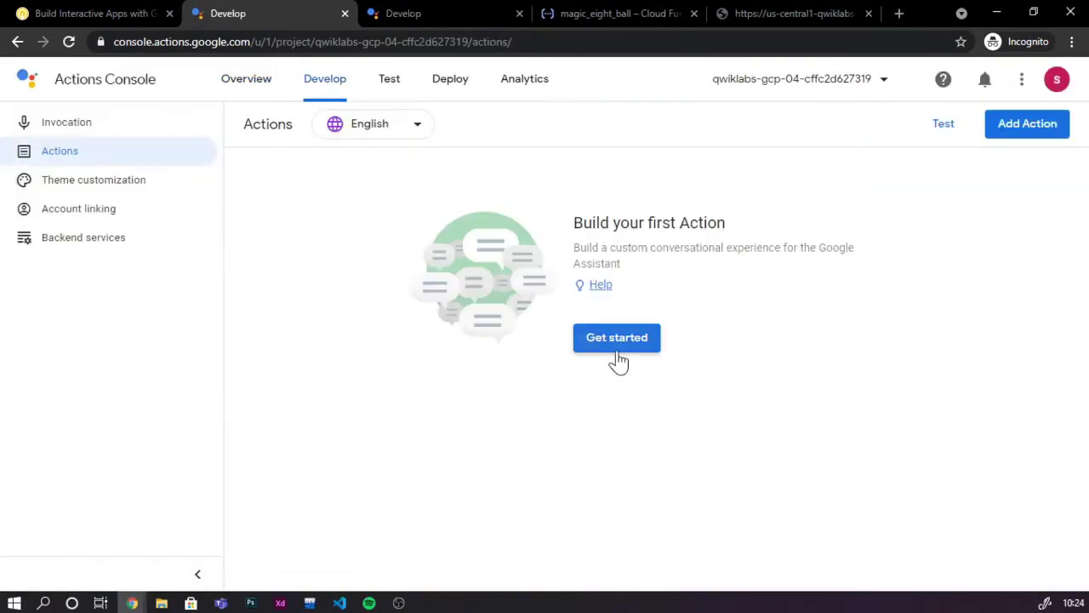
# - Start building an Action with a custom intent and sign in to Dialogflow with Google
pyautogui.click(617, 362)
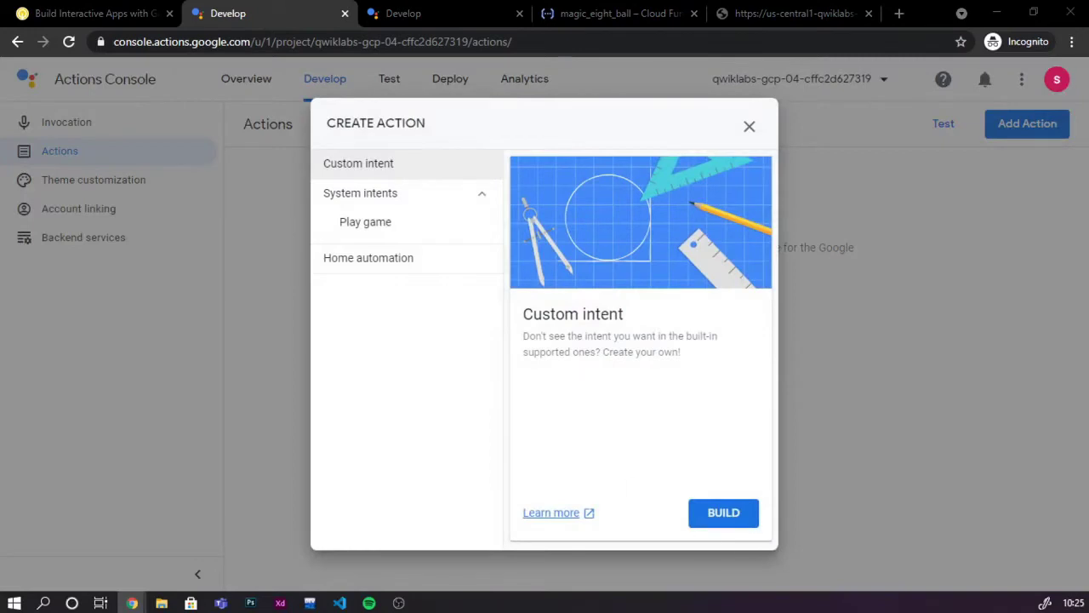
pyautogui.click(752, 516)
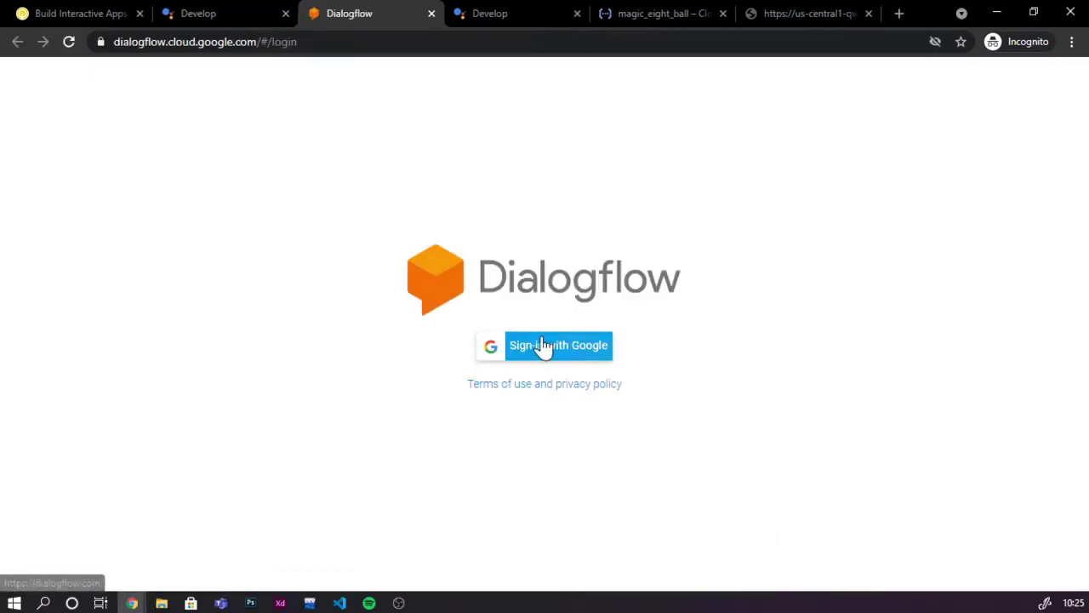
pyautogui.click(541, 344)
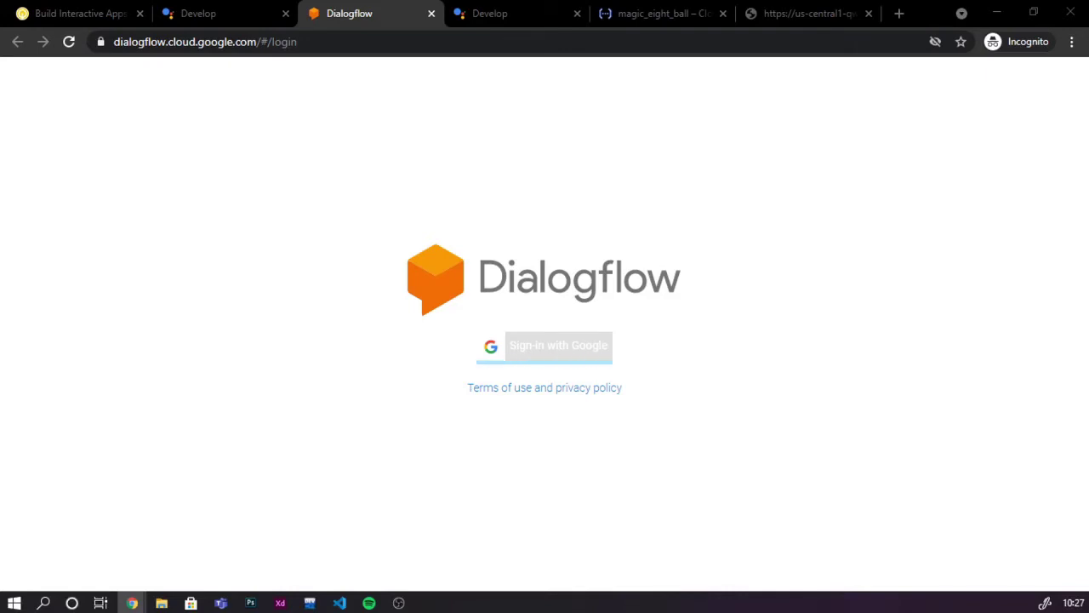
pyautogui.click(114, 11)
pyautogui.click(323, 11)
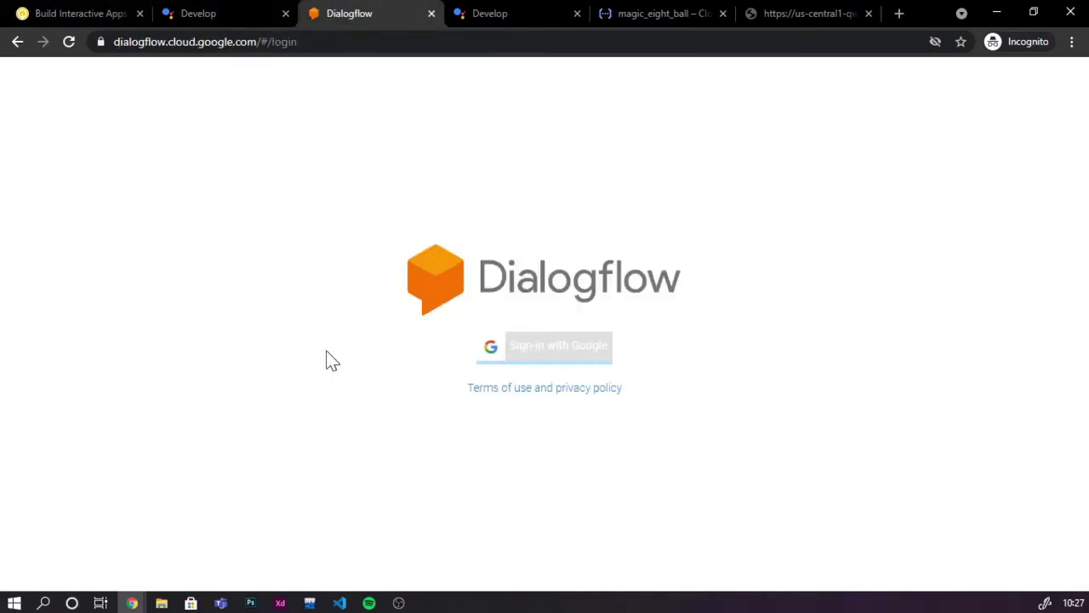
# - Relaunch Dialogflow from the custom intent Action and create the qwiklabs-gcp-04-cffc2d627319 agent with its default language and time zone
pyautogui.click(233, 10)
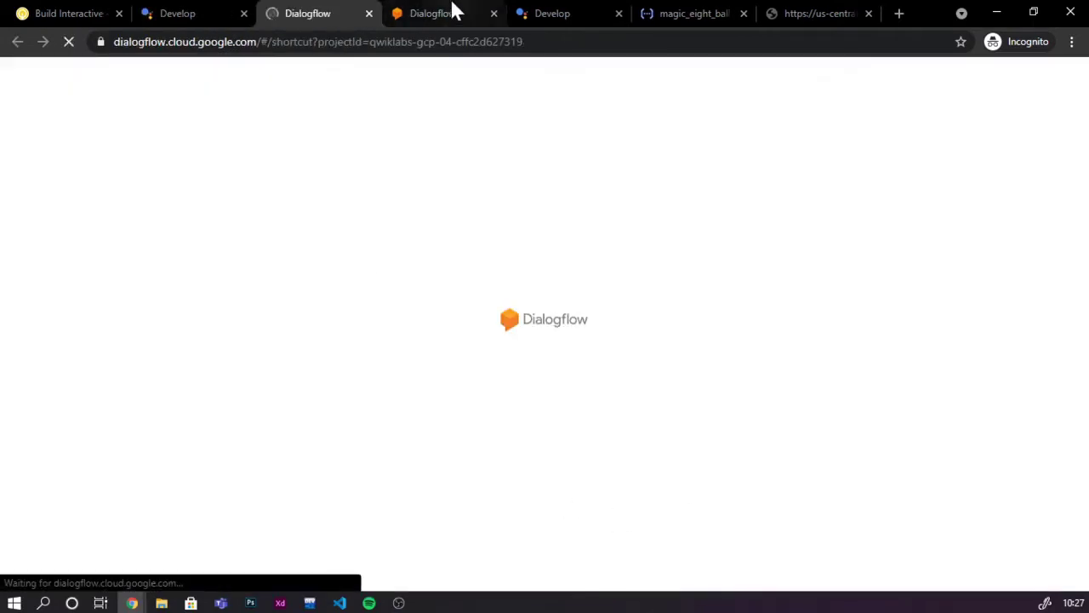
pyautogui.click(568, 343)
pyautogui.click(429, 63)
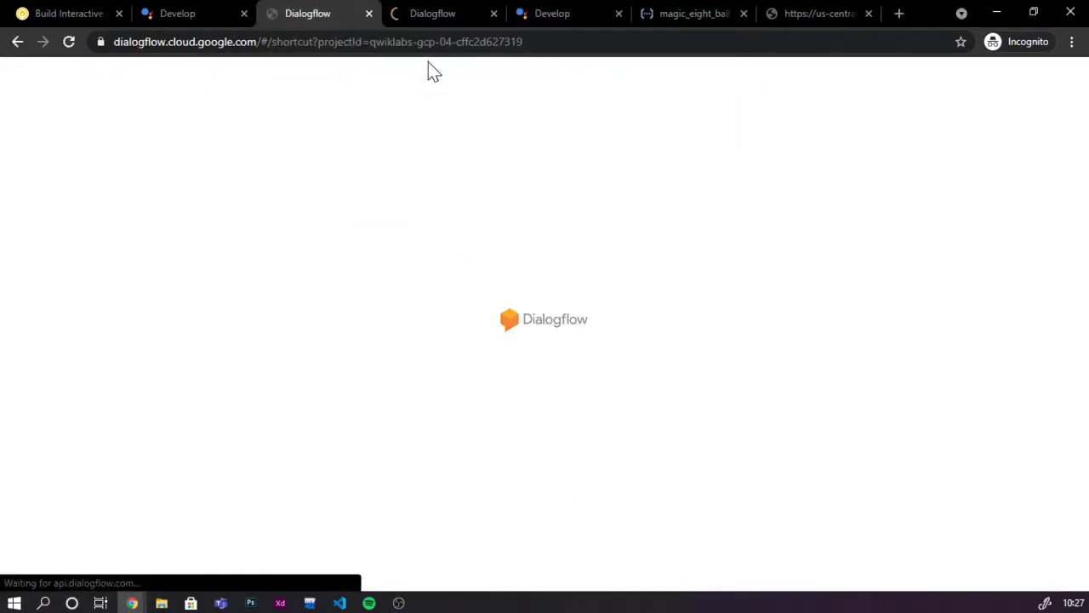
pyautogui.click(493, 14)
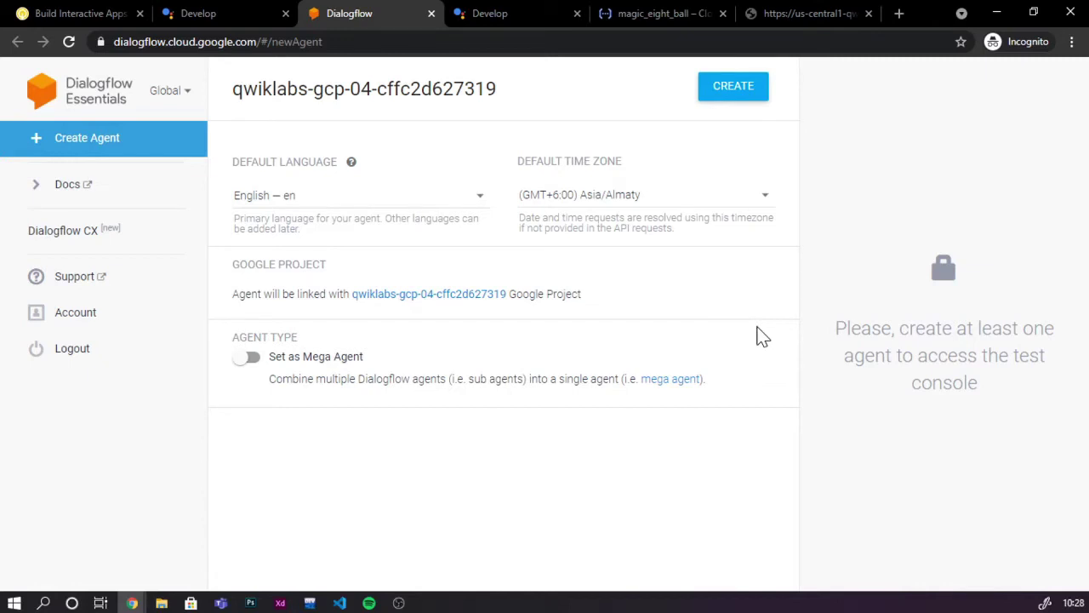
pyautogui.click(735, 92)
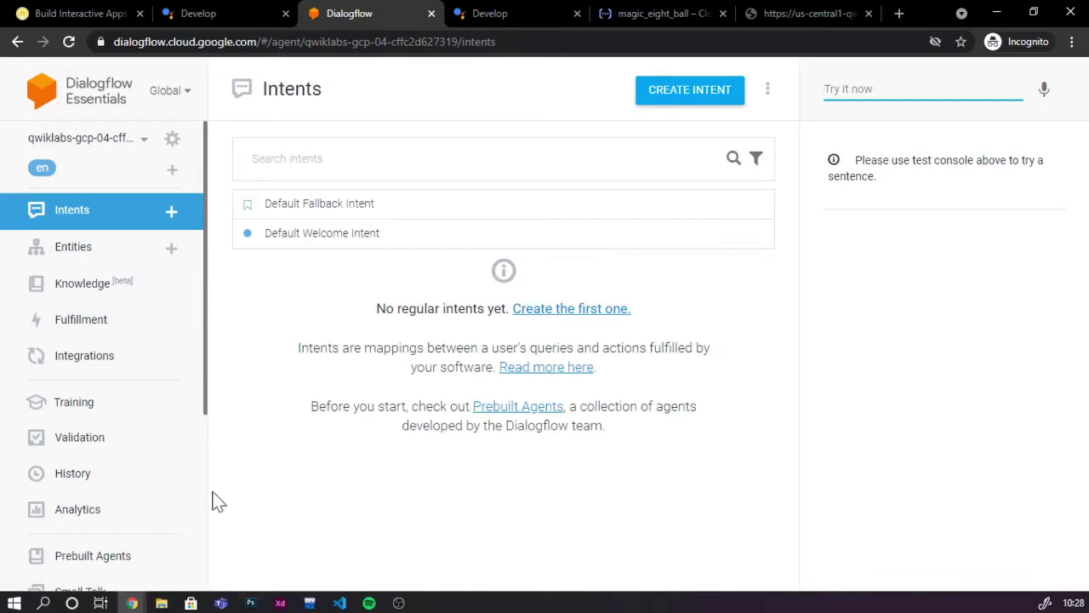
# - Open the agent's Fulfillment settings and copy the deployed magic_eight_ball function's URL from its browser page
pyautogui.click(72, 329)
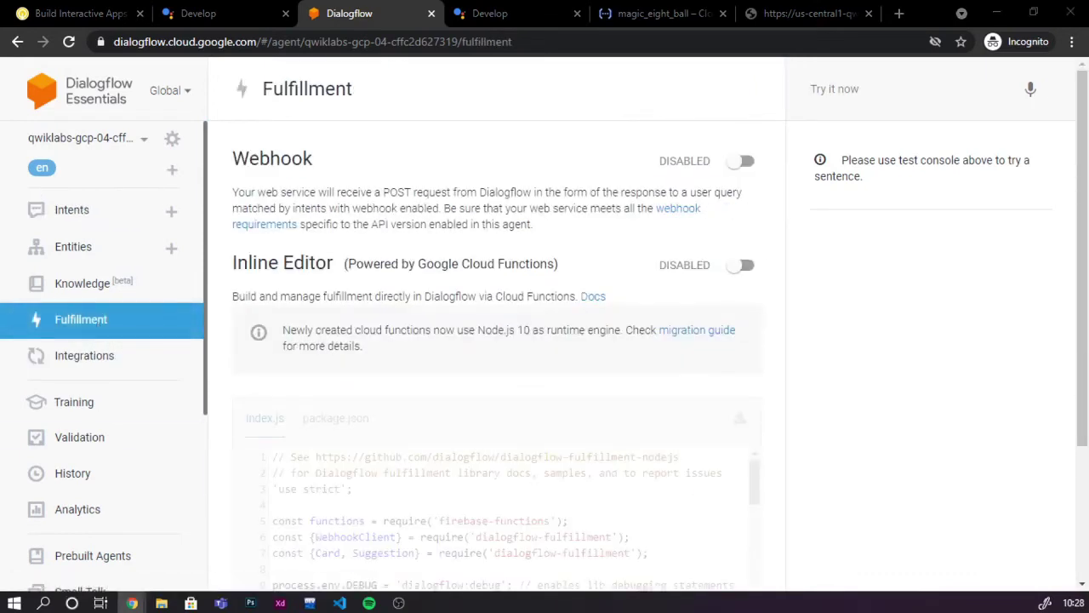
pyautogui.click(808, 13)
pyautogui.click(340, 40)
pyautogui.moveTo(543, 42); pyautogui.dragTo(101, 56)
pyautogui.hotkey('ctrl', 'c')
pyautogui.click(349, 13)
pyautogui.click(741, 260)
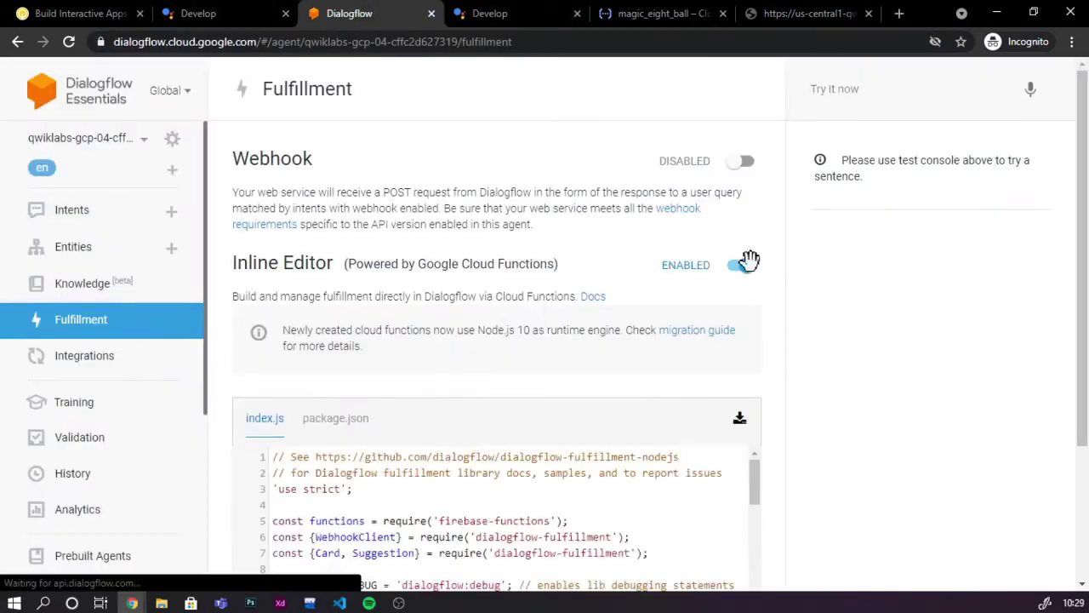
pyautogui.scroll(-2, 511, 340)
pyautogui.scroll(3, 510, 340)
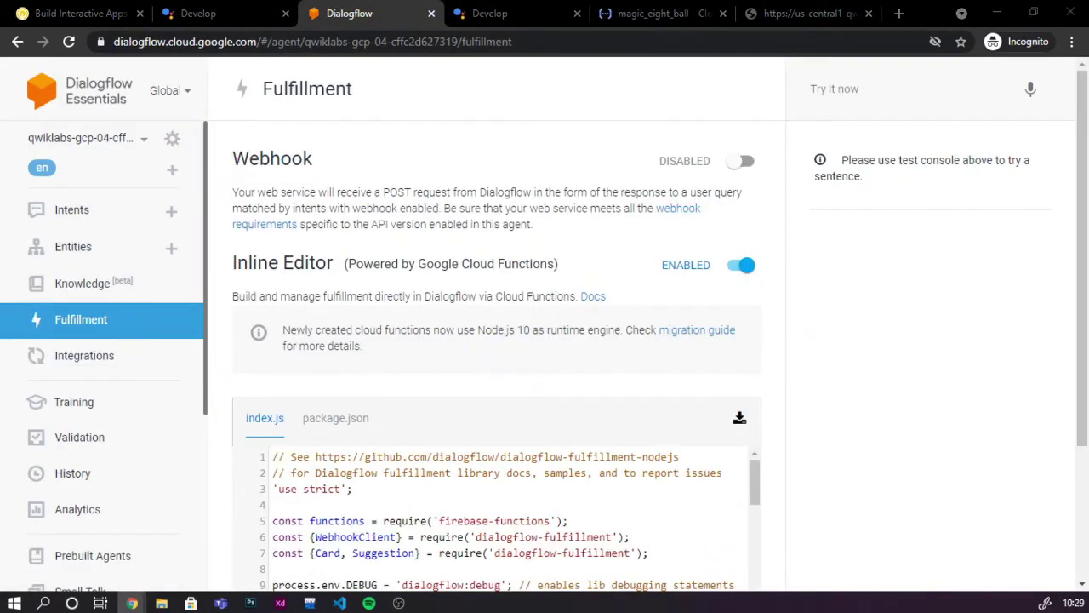
pyautogui.click(740, 161)
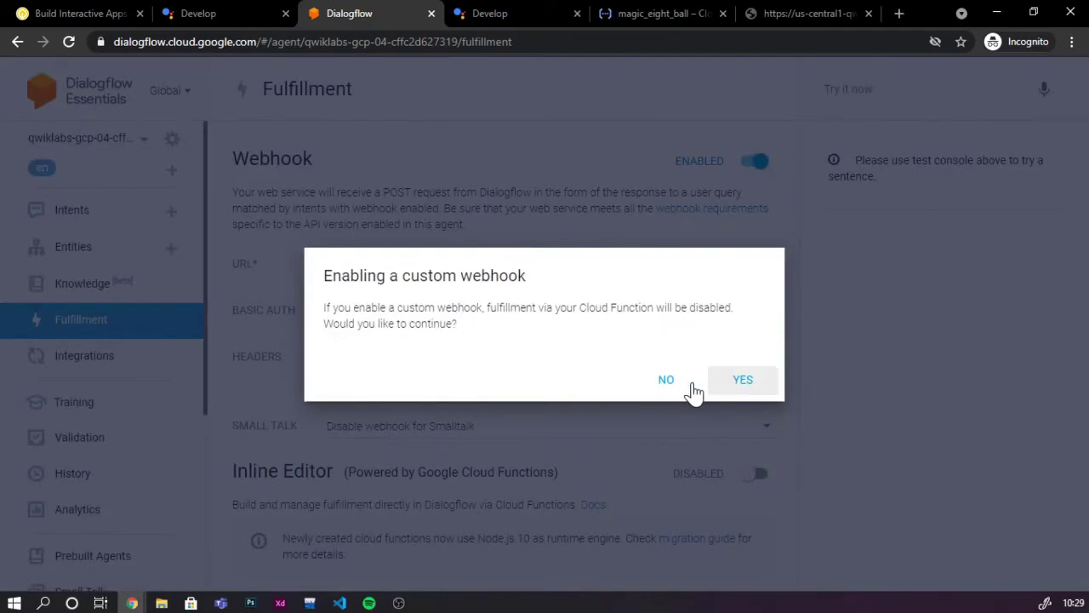
pyautogui.click(724, 384)
pyautogui.hotkey('ctrl', 'v')
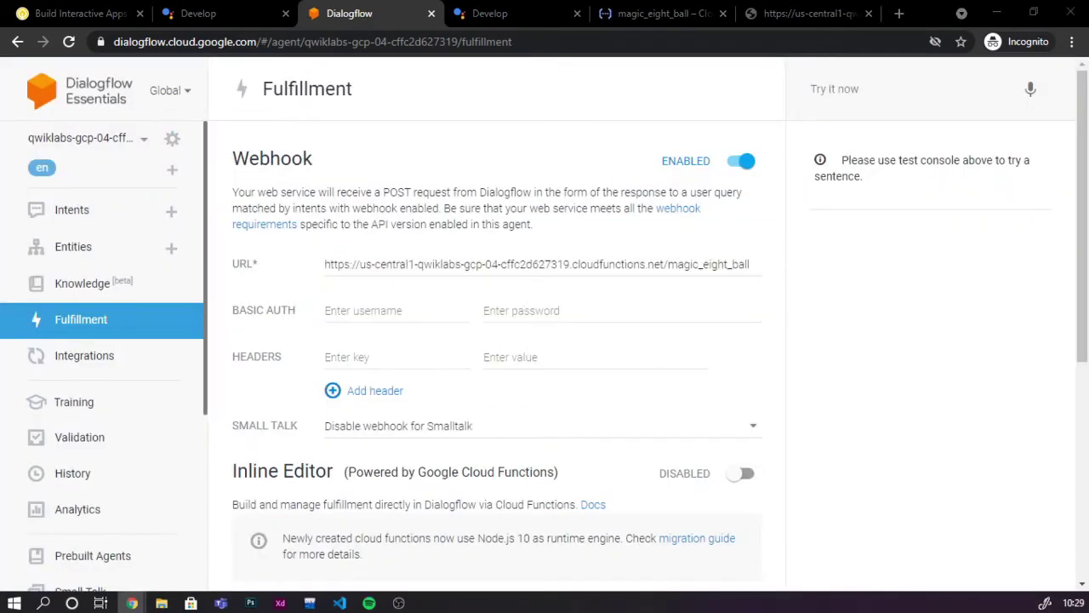
pyautogui.scroll(-5, 827, 498)
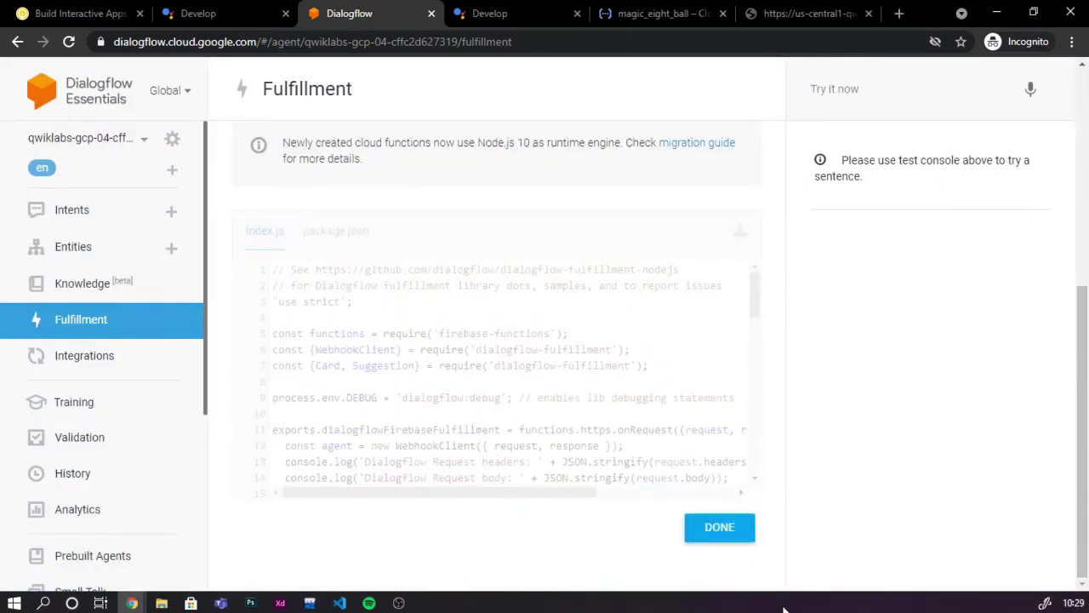
pyautogui.click(706, 536)
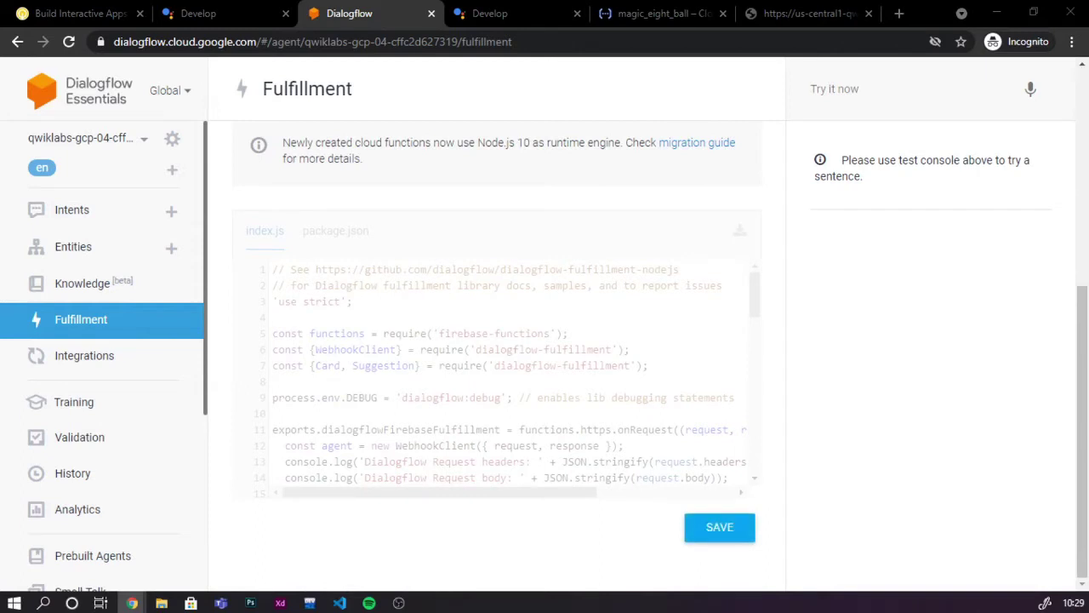
# - Open the Default Welcome Intent and bring up the choice of additional response types
pyautogui.click(85, 214)
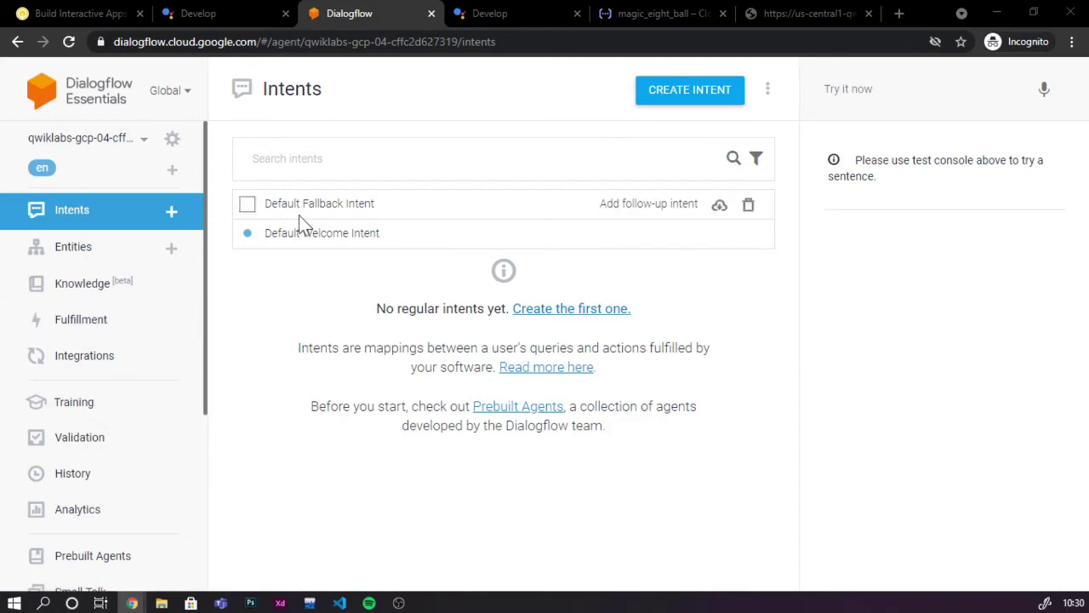
pyautogui.click(321, 233)
pyautogui.scroll(-10, 448, 374)
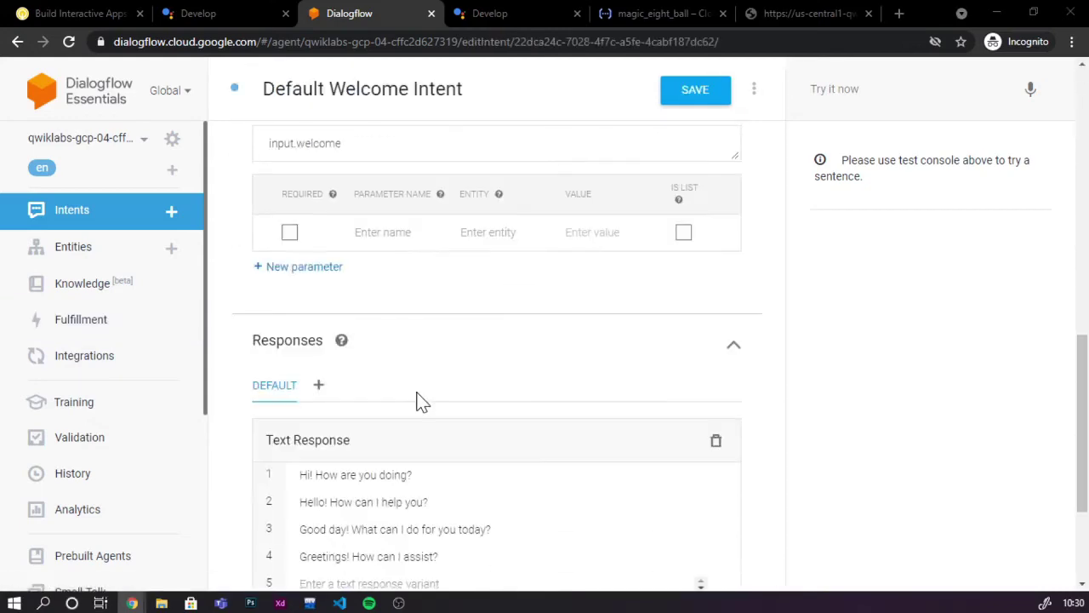
pyautogui.click(352, 438)
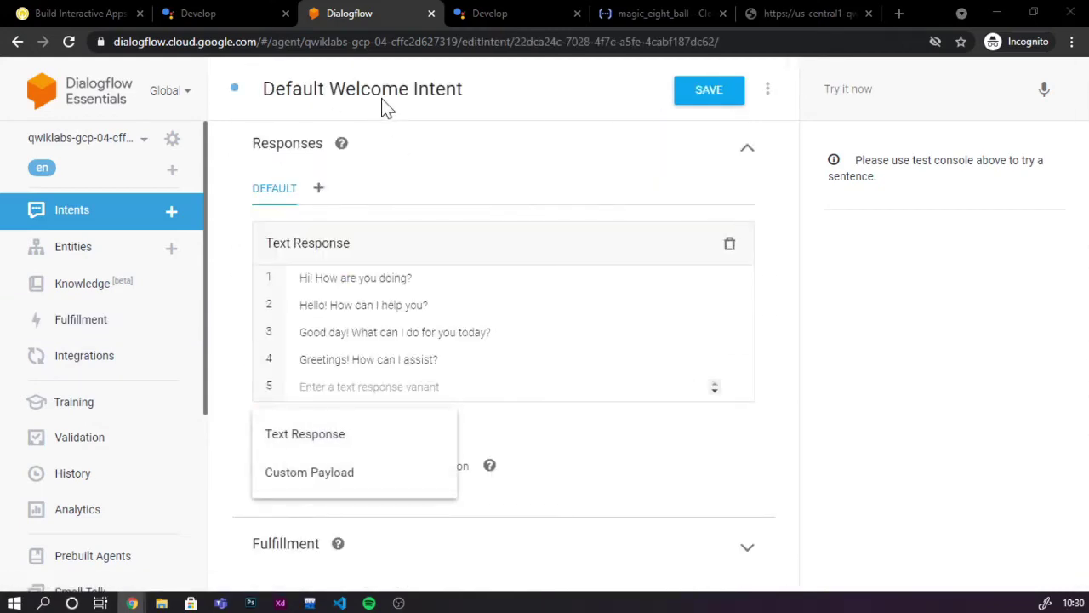
# - Add the lab's text response "Welcome to the lab magic 8 ball, ask me a yes or no question and I will predict the future!" and save
pyautogui.click(80, 13)
pyautogui.scroll(3, 510, 340)
pyautogui.moveTo(576, 259); pyautogui.dragTo(764, 290)
pyautogui.hotkey('ctrl', 'c')
pyautogui.click(366, 10)
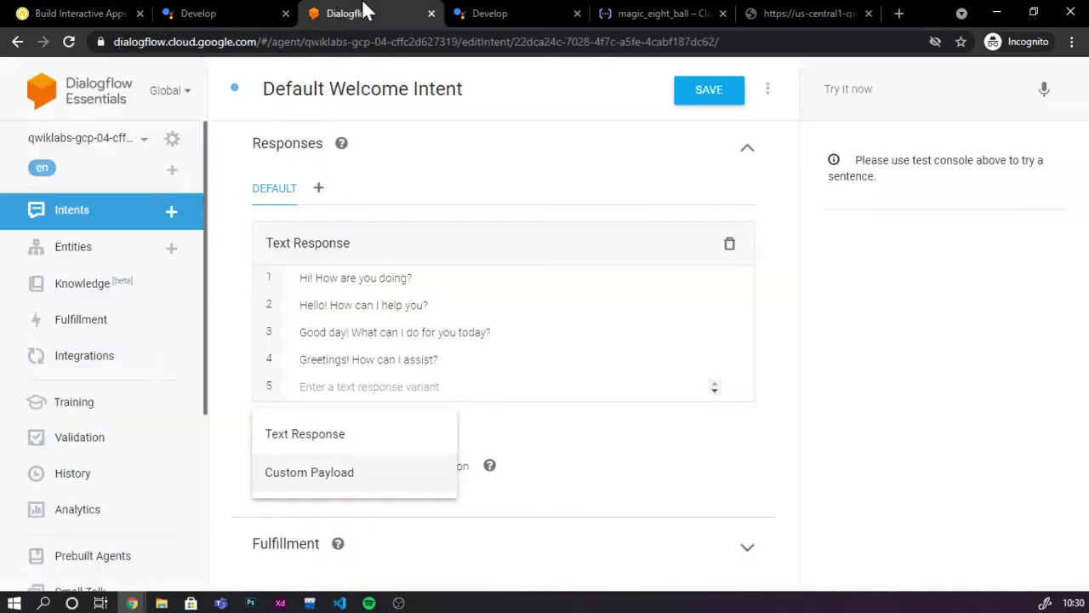
pyautogui.click(378, 434)
pyautogui.hotkey('ctrl', 'v')
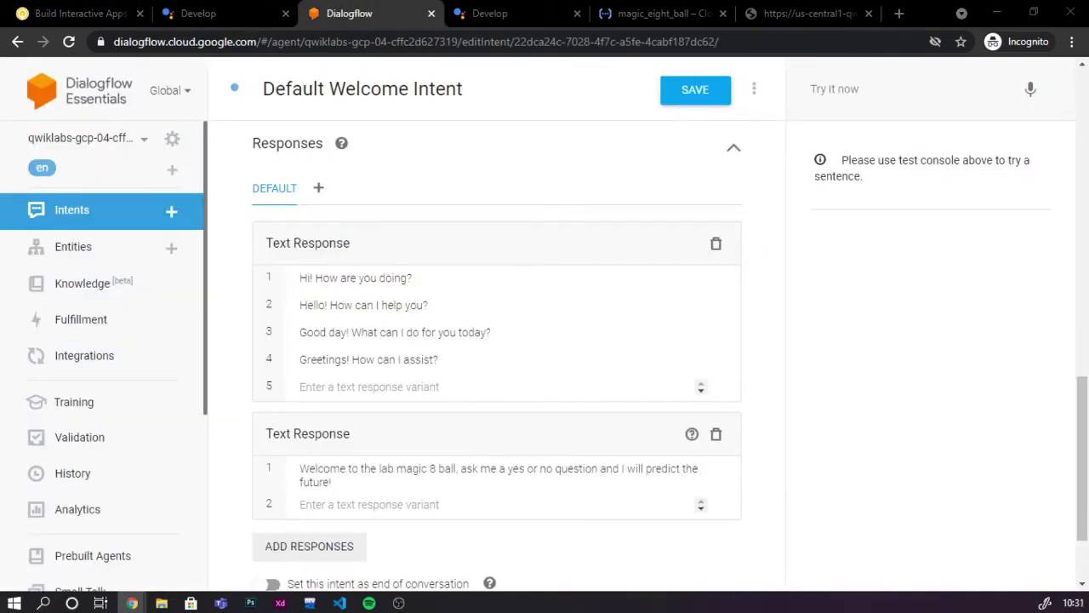
pyautogui.click(669, 101)
# - Set the Default Fallback Intent as end of conversation, enable its webhook call, and save the intent
pyautogui.click(175, 223)
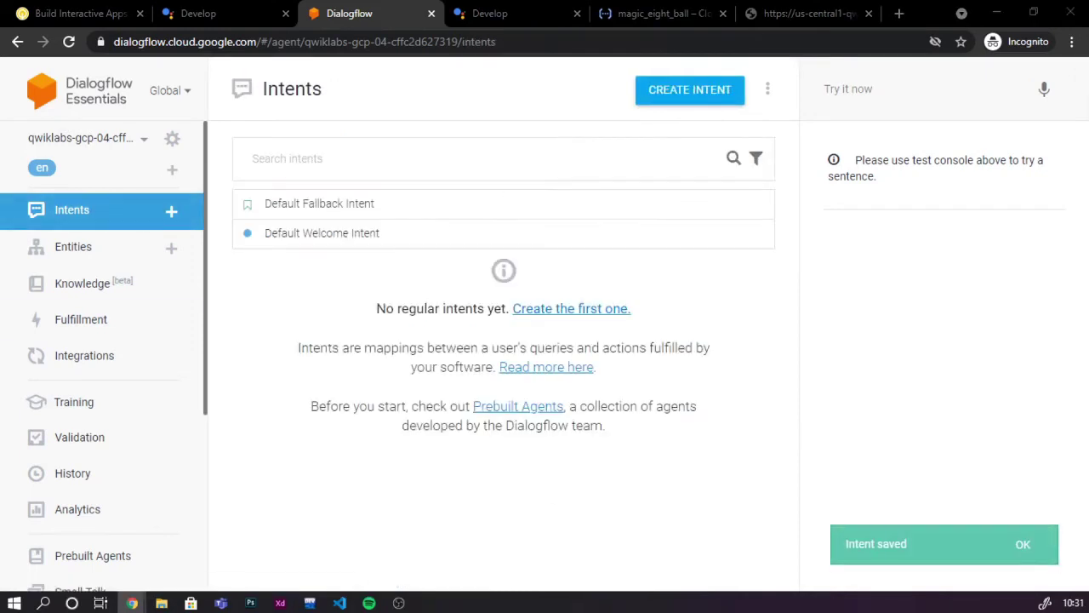
pyautogui.click(299, 204)
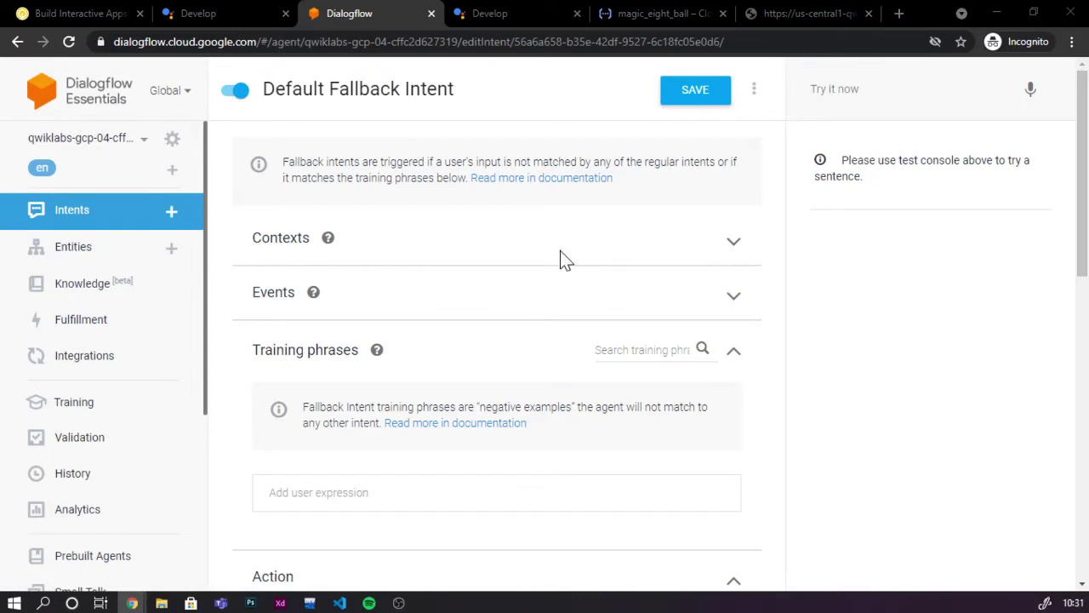
pyautogui.scroll(-15, 562, 259)
pyautogui.click(269, 467)
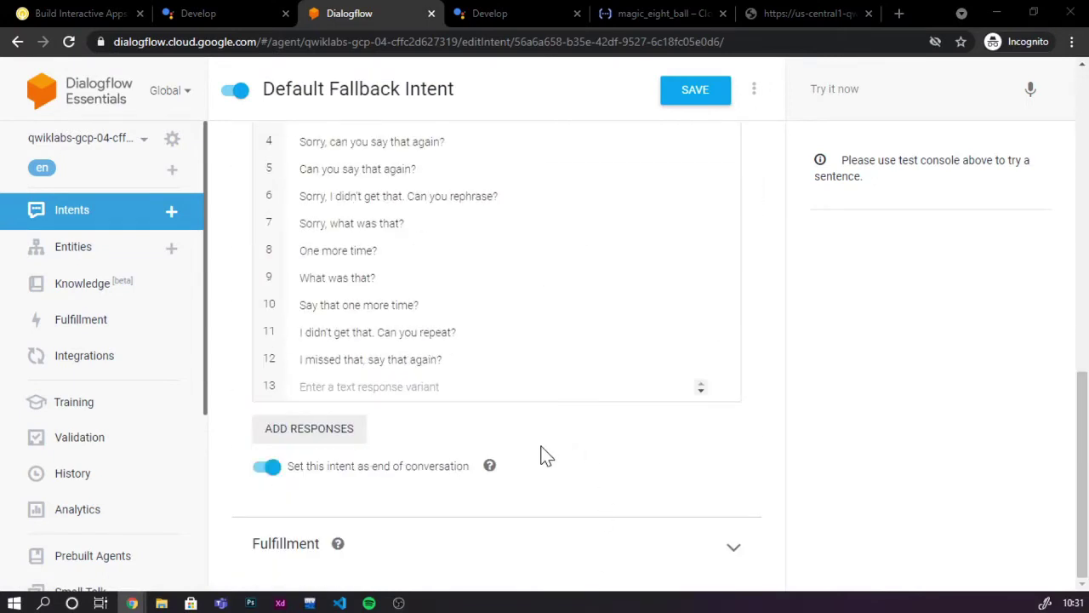
pyautogui.click(603, 548)
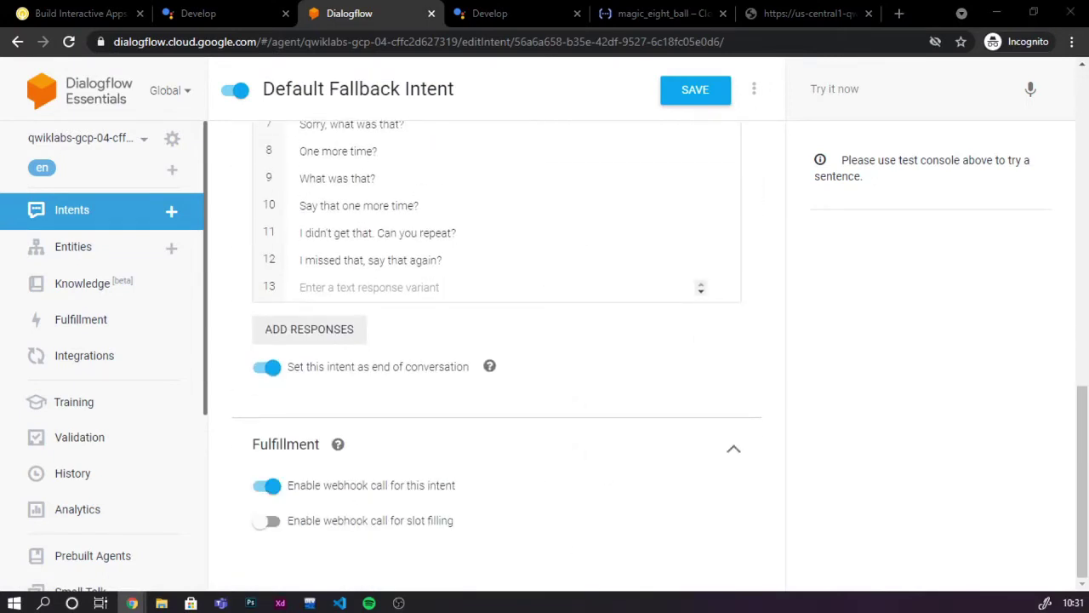
pyautogui.click(710, 102)
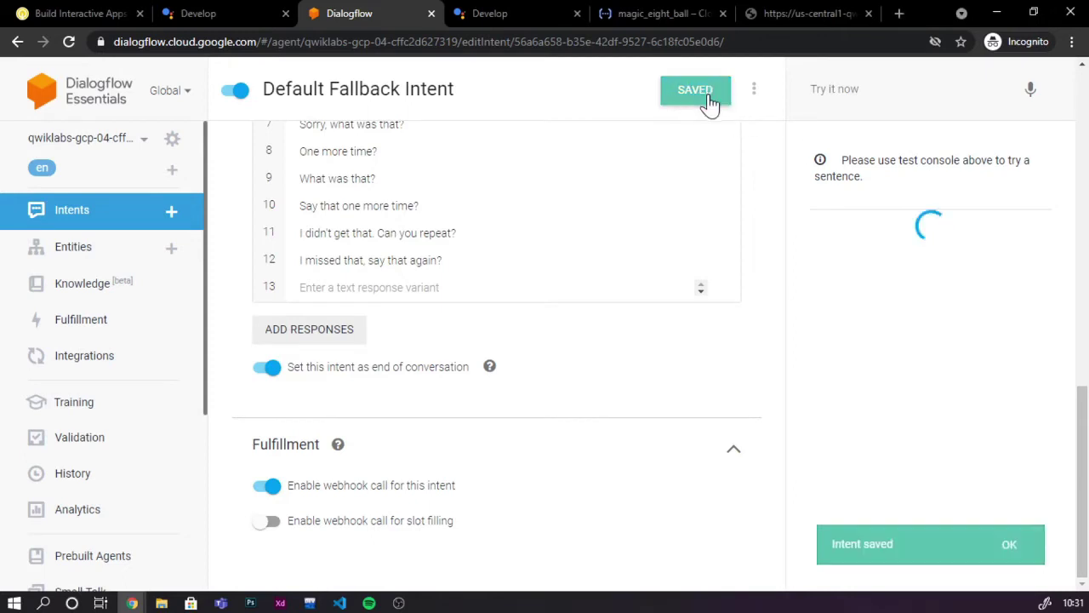
# - Open the agent's Google Assistant integration and launch its test in the Actions simulator
pyautogui.click(100, 356)
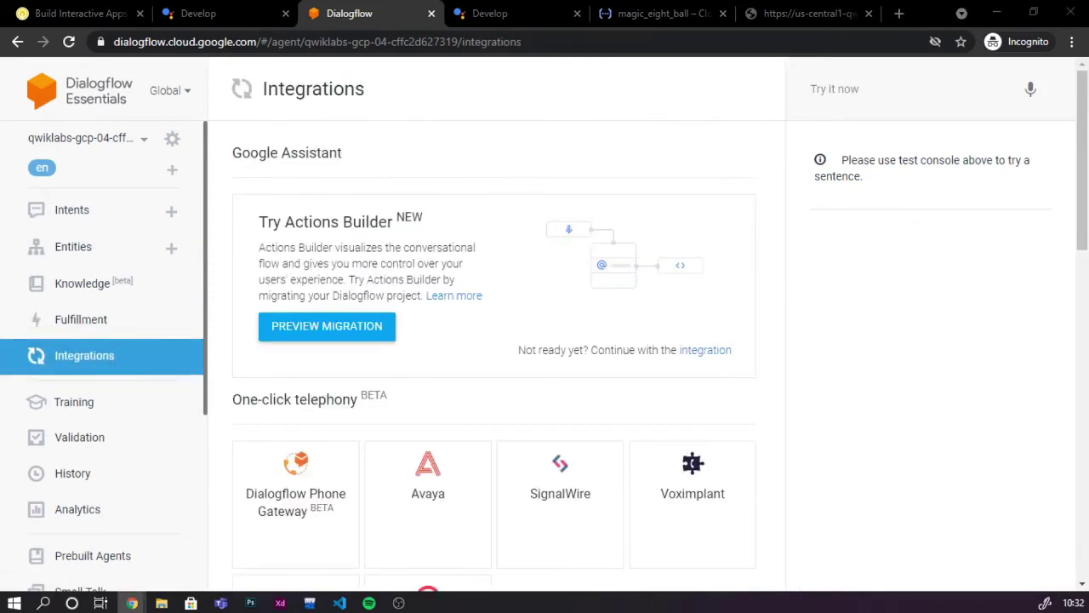
pyautogui.click(706, 352)
pyautogui.click(631, 536)
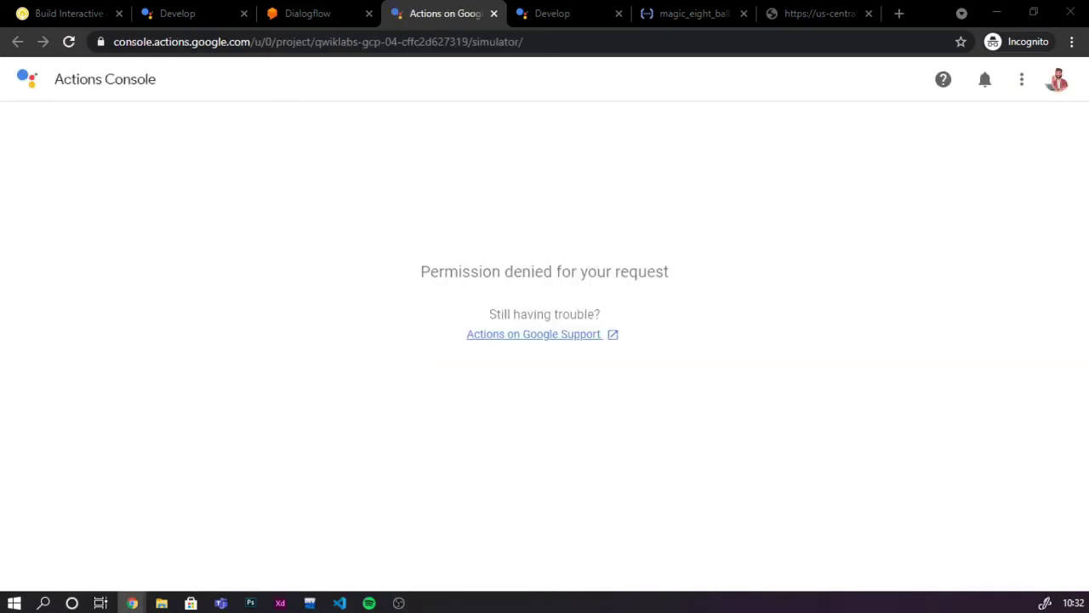
pyautogui.click(1057, 79)
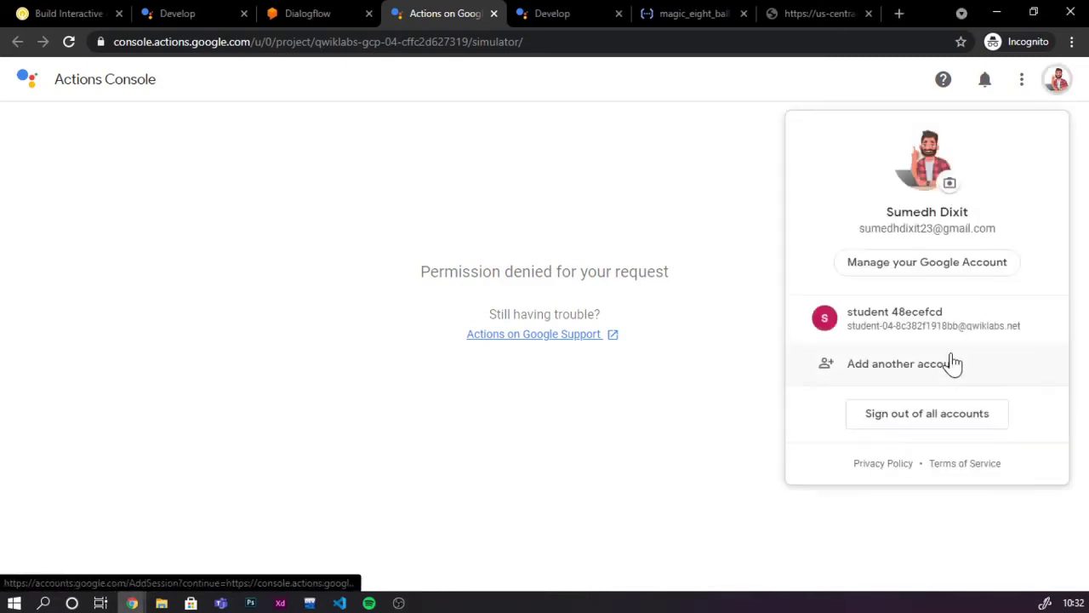
pyautogui.click(936, 317)
pyautogui.click(542, 13)
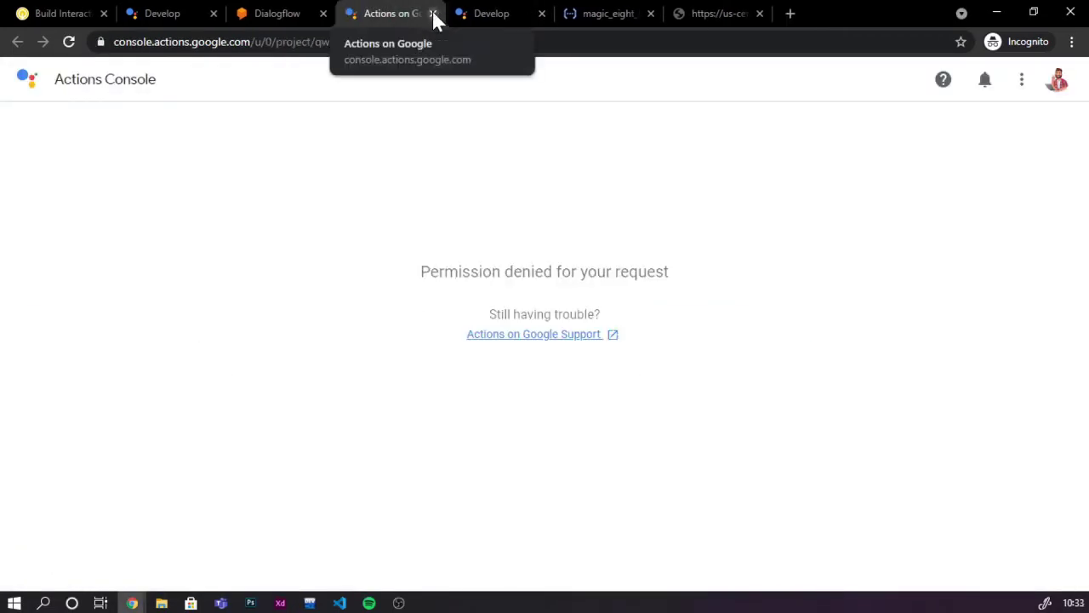
# - Return to Dialogflow and rerun the Google Assistant integration test
pyautogui.click(277, 13)
pyautogui.rightClick(629, 544)
pyautogui.click(638, 540)
pyautogui.click(639, 541)
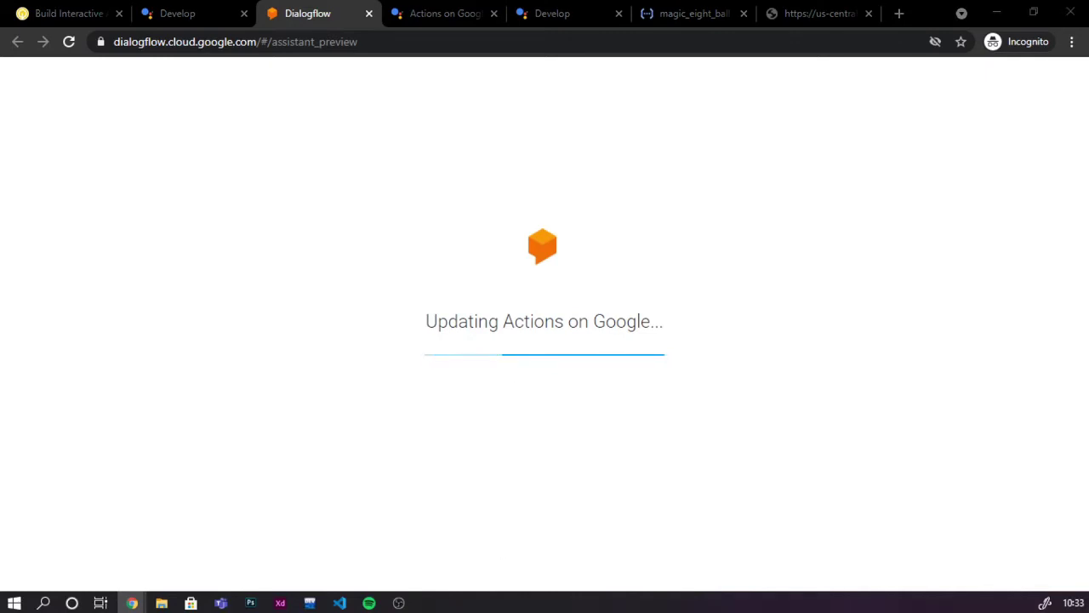
pyautogui.press('super+i')
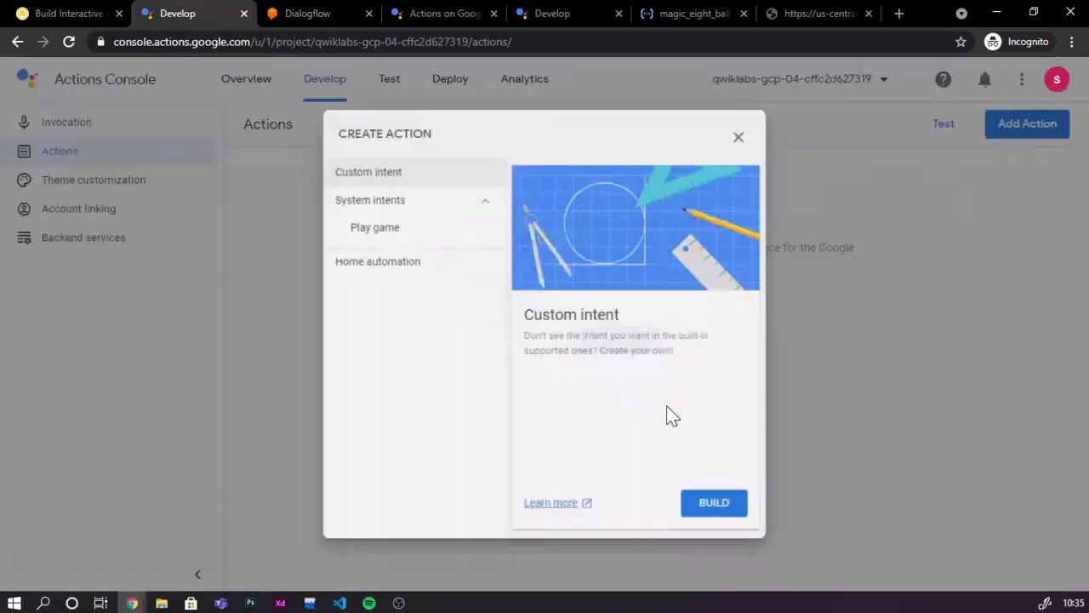
pyautogui.click(713, 503)
pyautogui.click(324, 14)
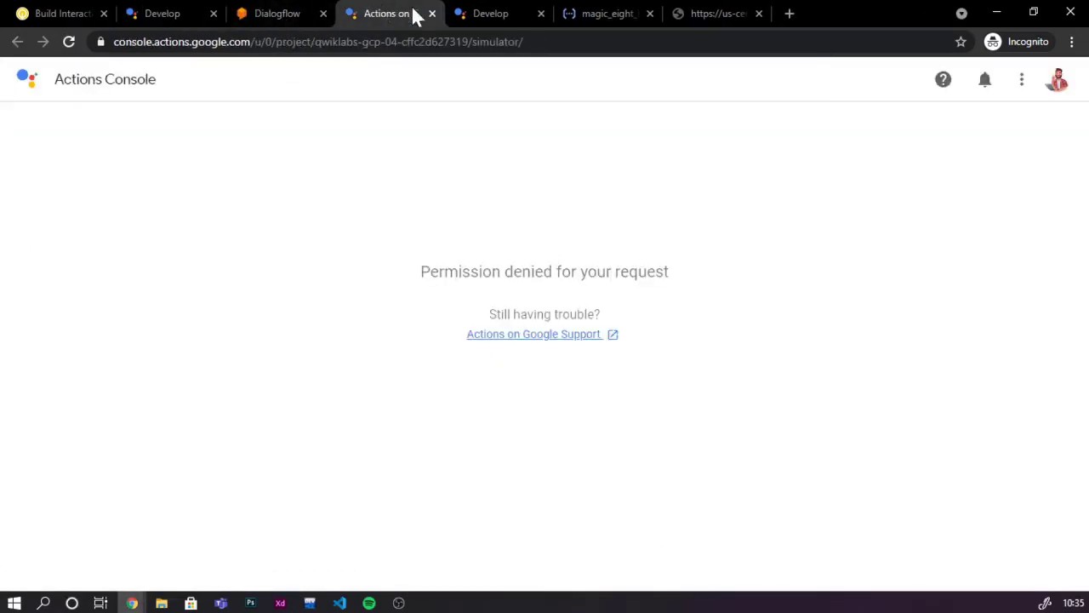
# - Switch the Actions Console to the lab's student account and open the qwiklabs-gcp-04-cffc2d627319 project
pyautogui.click(1057, 79)
pyautogui.click(885, 315)
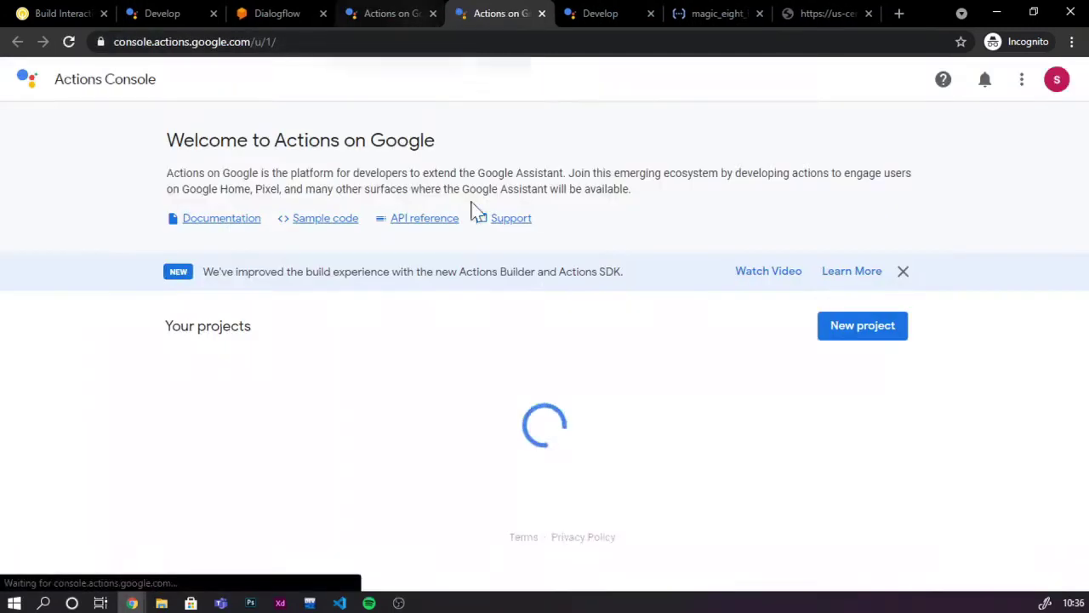
pyautogui.click(896, 271)
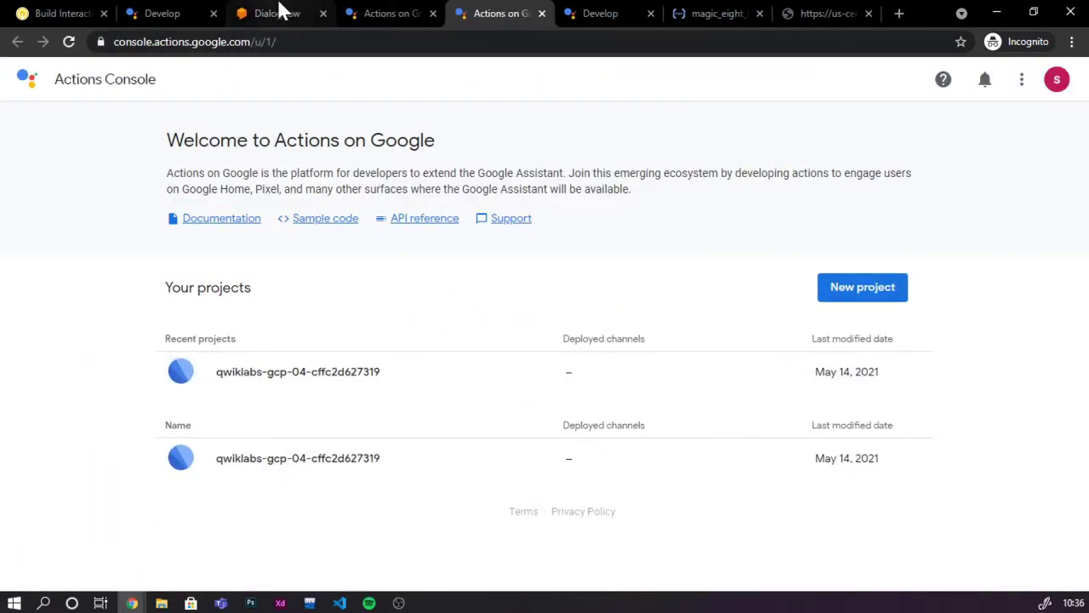
pyautogui.click(258, 377)
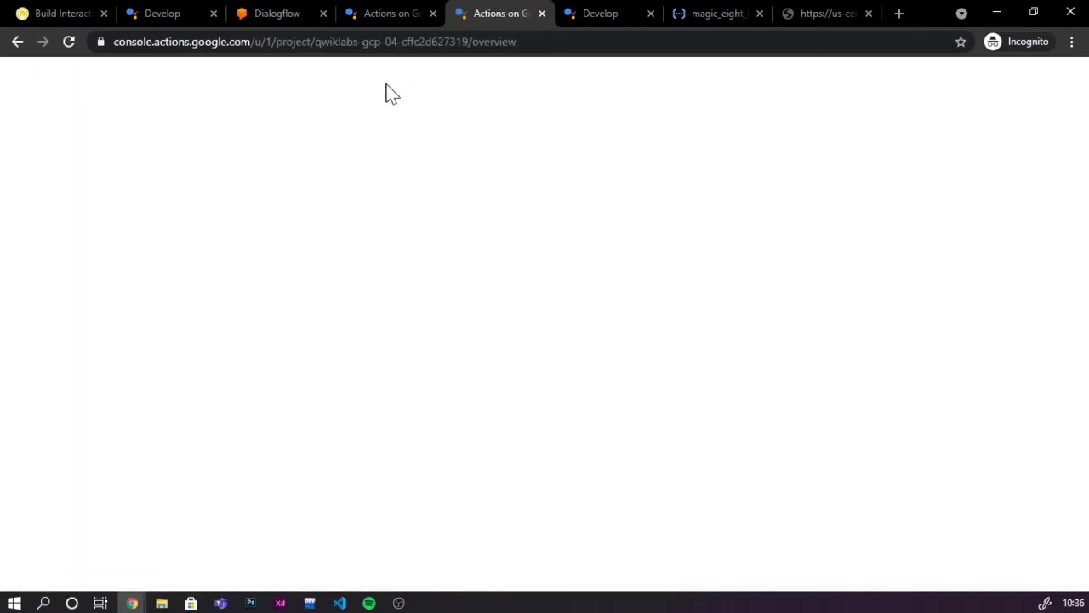
# - Close the Dialogflow page and open the project's Test simulator, dismissing the Web & App Activity notice and blocking the permission request
pyautogui.click(289, 13)
pyautogui.click(323, 14)
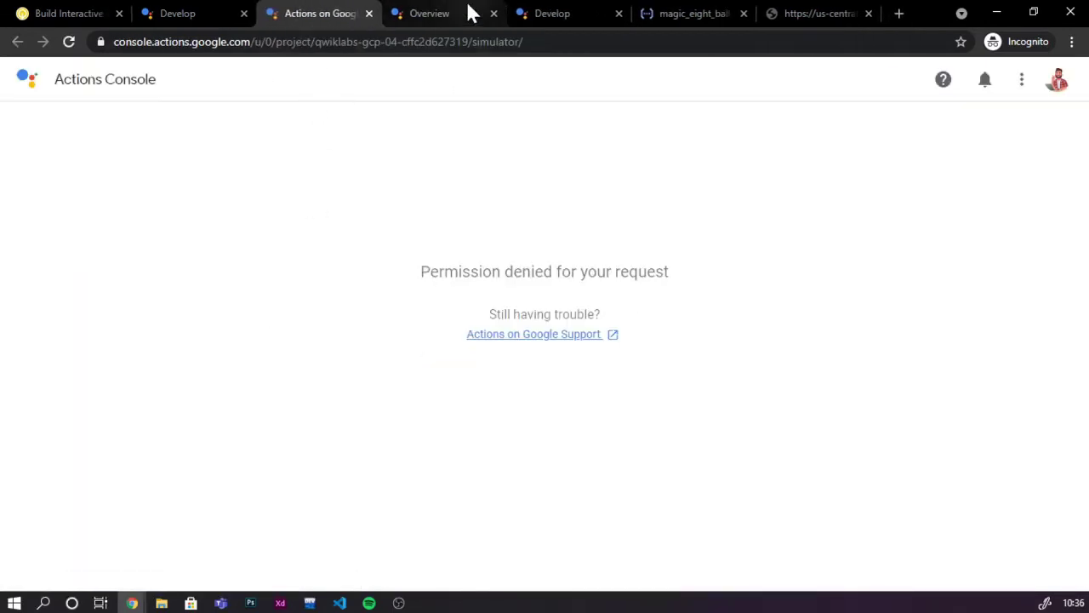
pyautogui.click(464, 13)
pyautogui.click(392, 83)
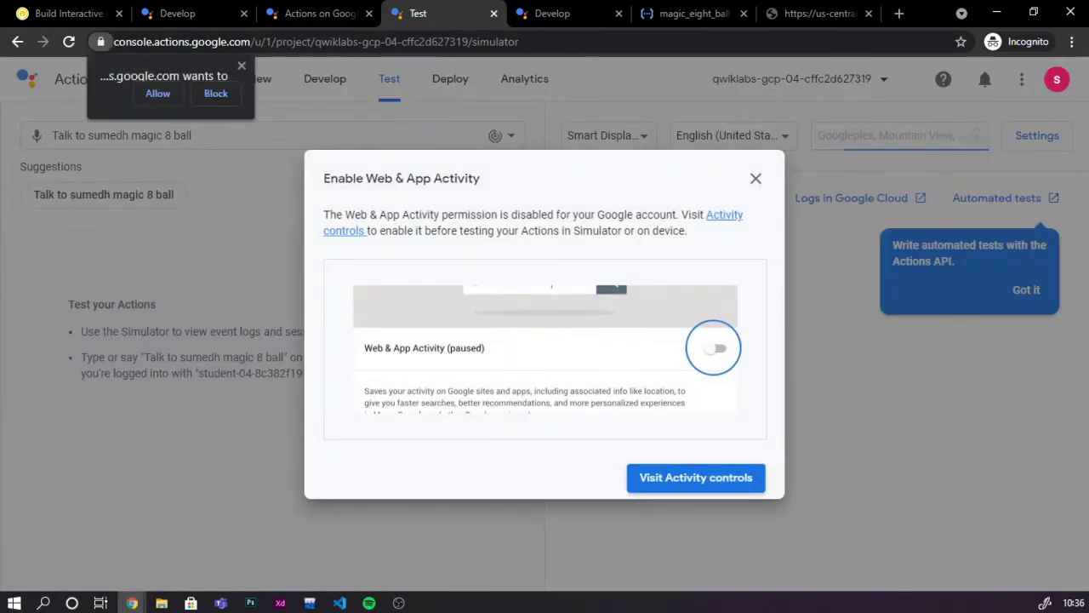
pyautogui.click(755, 178)
pyautogui.click(216, 93)
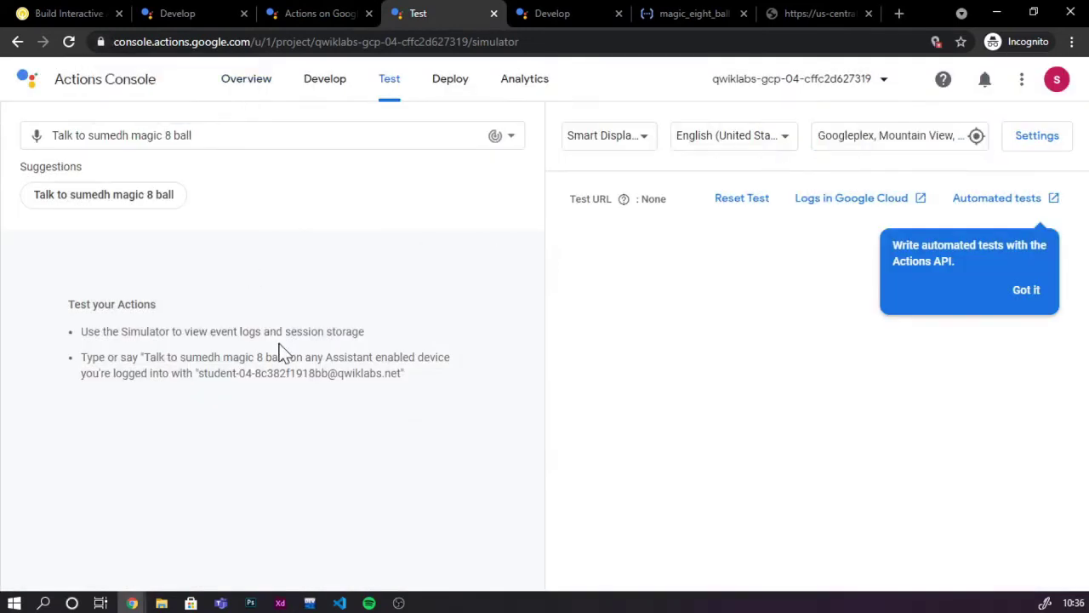
# - Reset the simulator test and check the lab progress for "Magic 8 Ball answers any question"
pyautogui.click(743, 200)
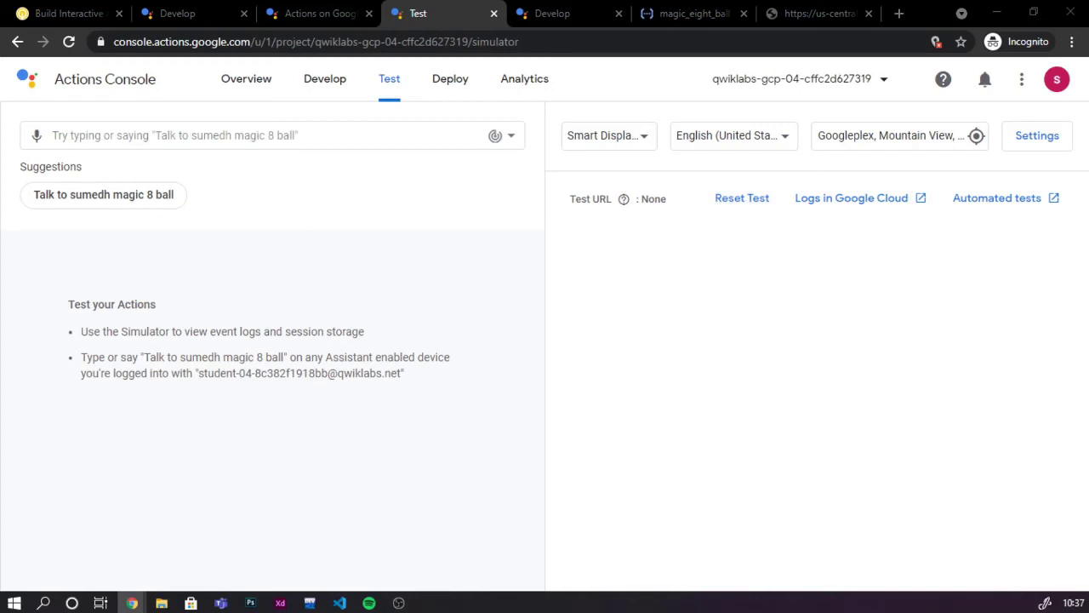
pyautogui.click(736, 197)
pyautogui.click(34, 13)
pyautogui.click(373, 398)
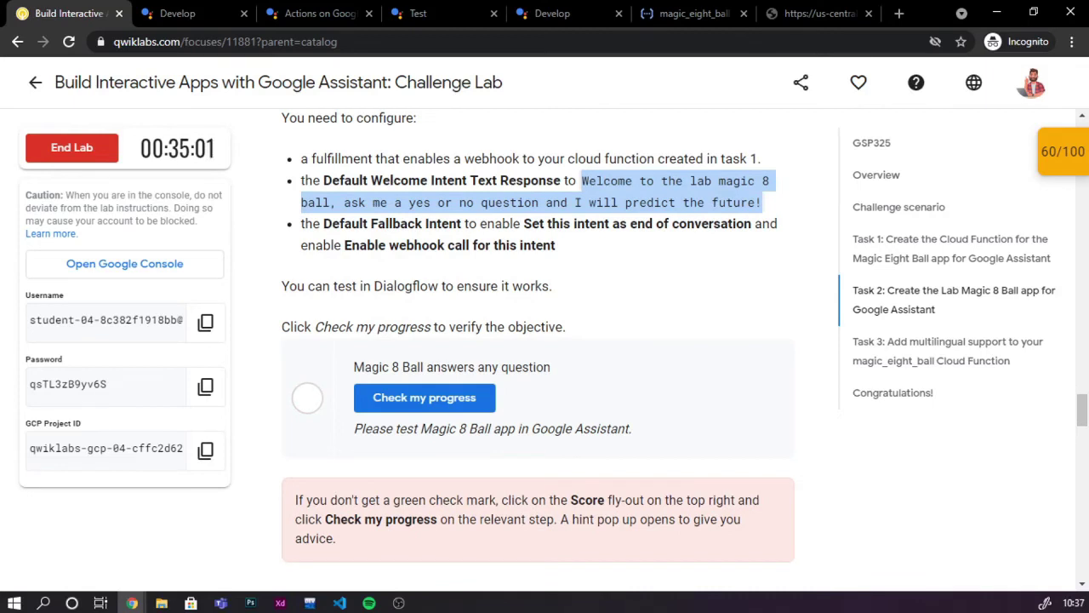
# - Invoke the magic 8 ball action with the simulator's suggested phrase and recheck the lab objective
pyautogui.click(418, 13)
pyautogui.click(102, 198)
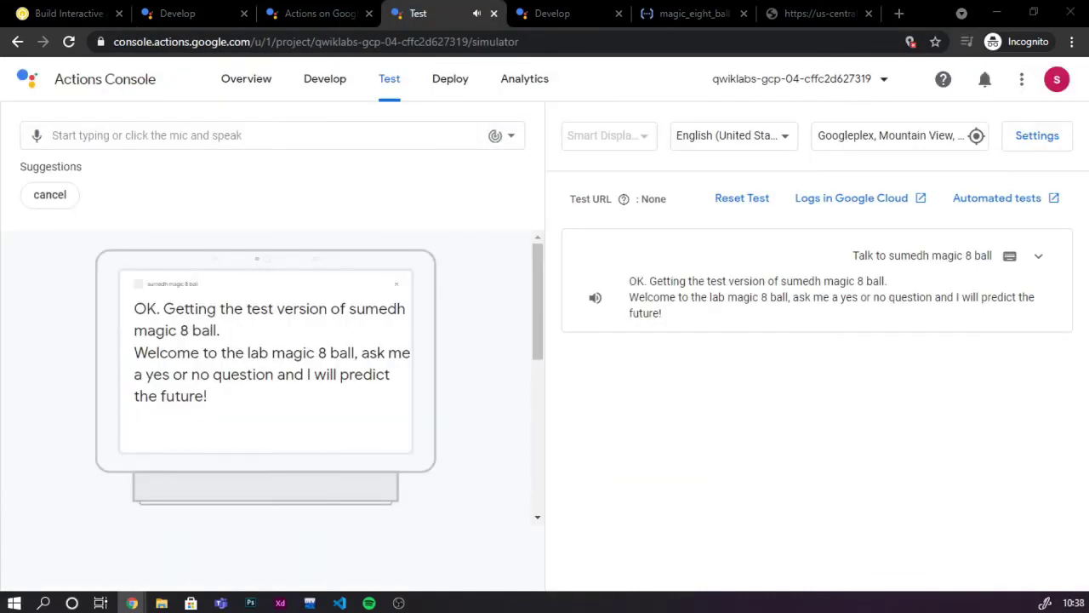
pyautogui.click(68, 13)
pyautogui.click(425, 397)
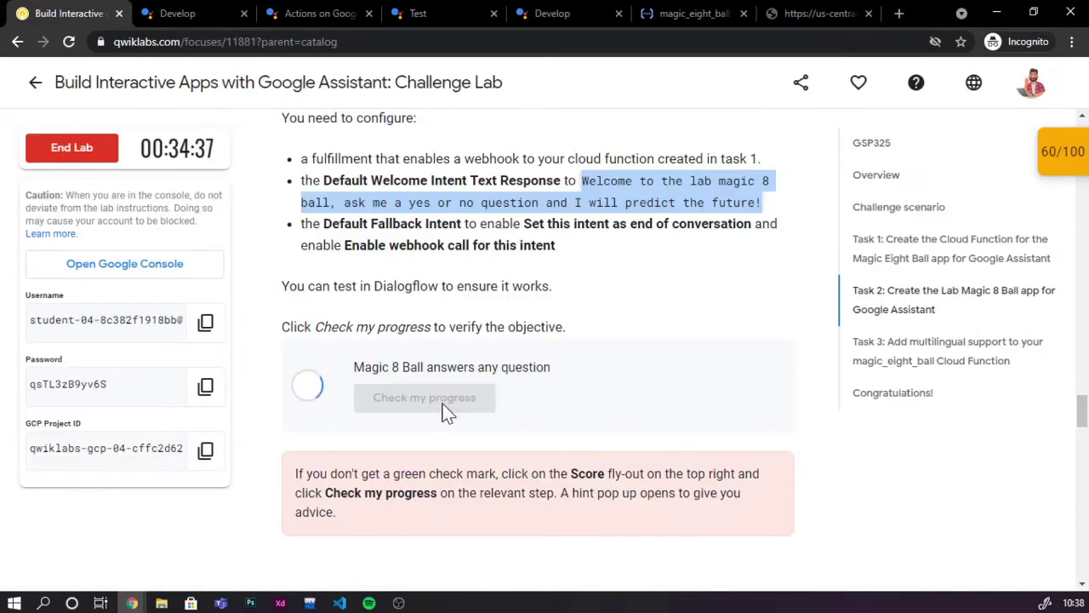
pyautogui.click(680, 359)
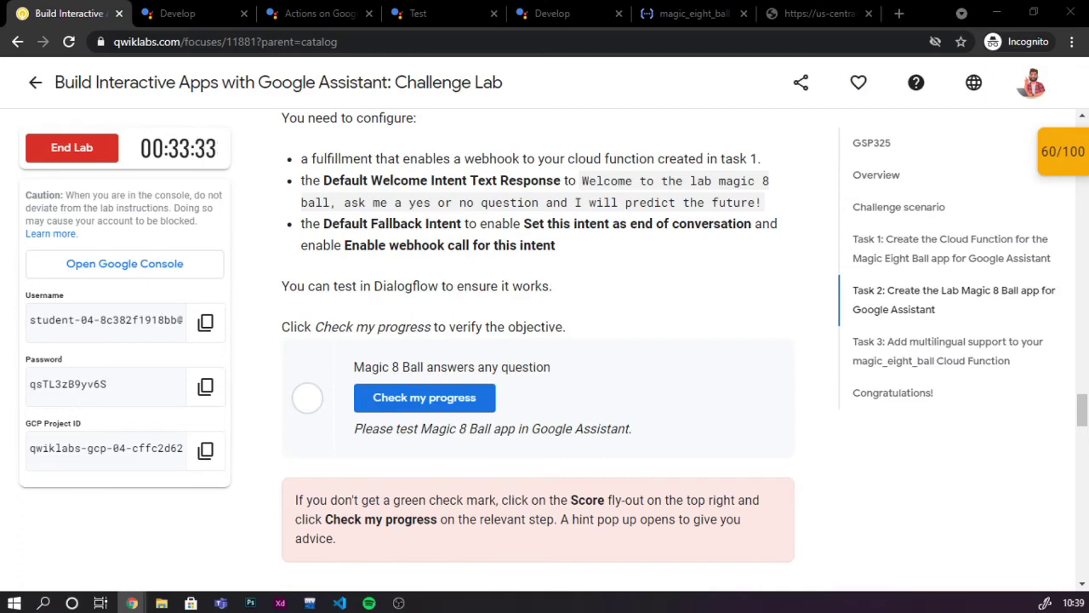
# - Check the "Create the Lab Magic 8 Ball app for Google Assistant" checkpoint from the lab's score list
pyautogui.click(1047, 155)
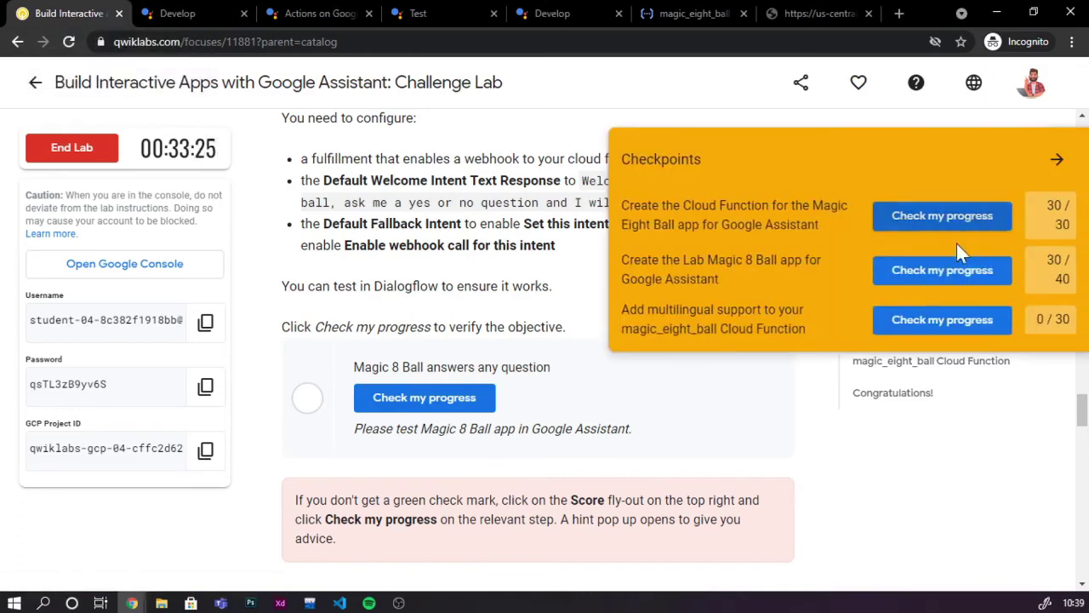
pyautogui.click(938, 276)
pyautogui.click(686, 129)
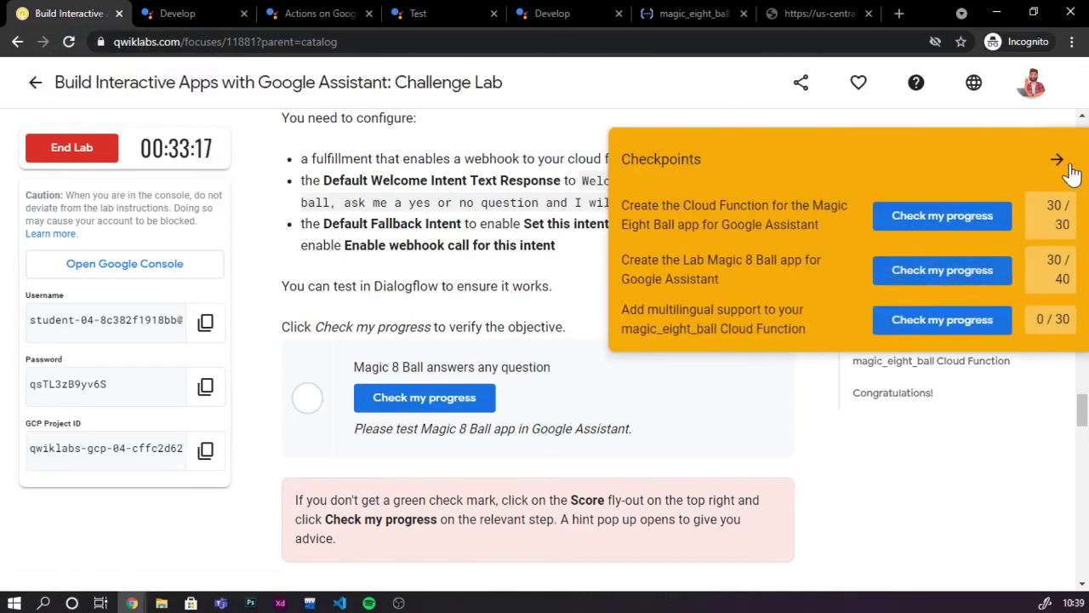
pyautogui.click(1070, 170)
# - Reset the simulator test, invoke the magic 8 ball action again, and recheck the lab's "Magic 8 Ball answers any question" objective
pyautogui.click(293, 11)
pyautogui.click(417, 13)
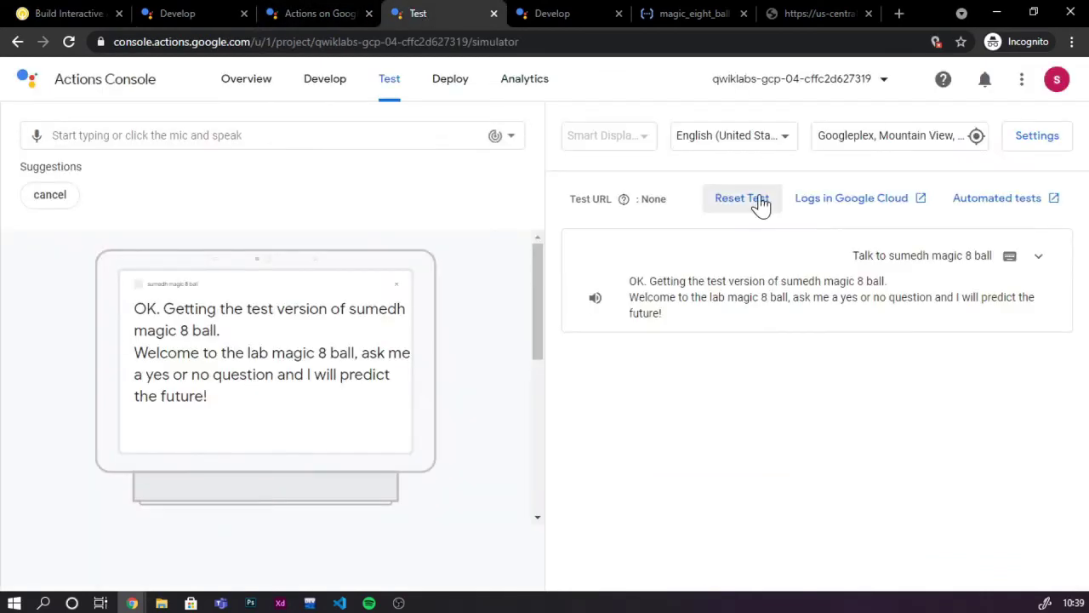
pyautogui.click(760, 205)
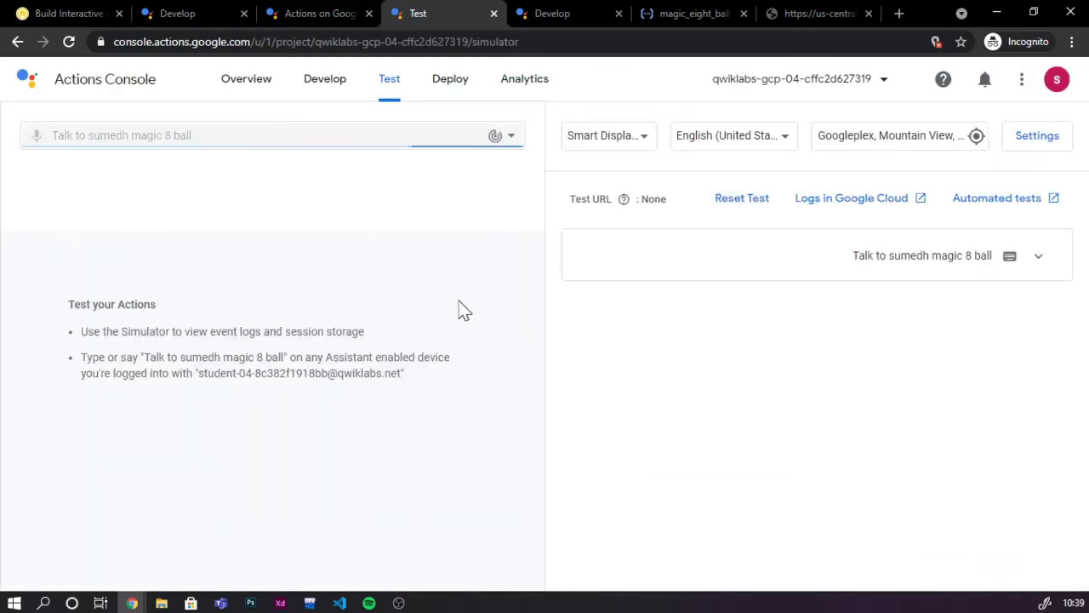
pyautogui.click(68, 13)
pyautogui.click(485, 404)
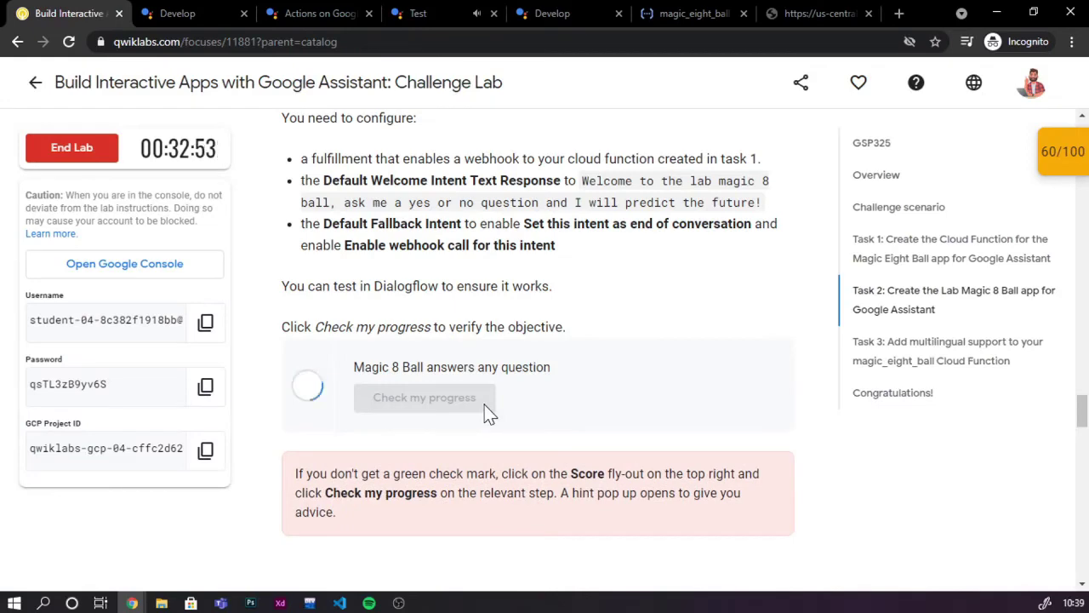
# - Recheck the Lab Magic 8 Ball app checkpoint from the score list and review the action's reply in the simulator
pyautogui.click(1063, 152)
pyautogui.click(1002, 287)
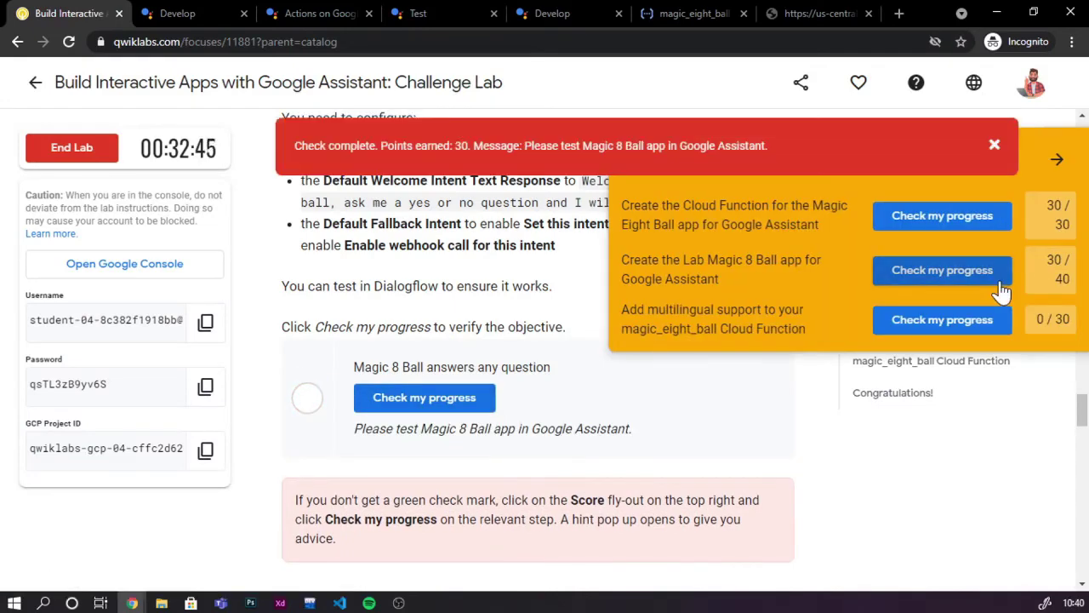
pyautogui.click(996, 146)
pyautogui.click(421, 15)
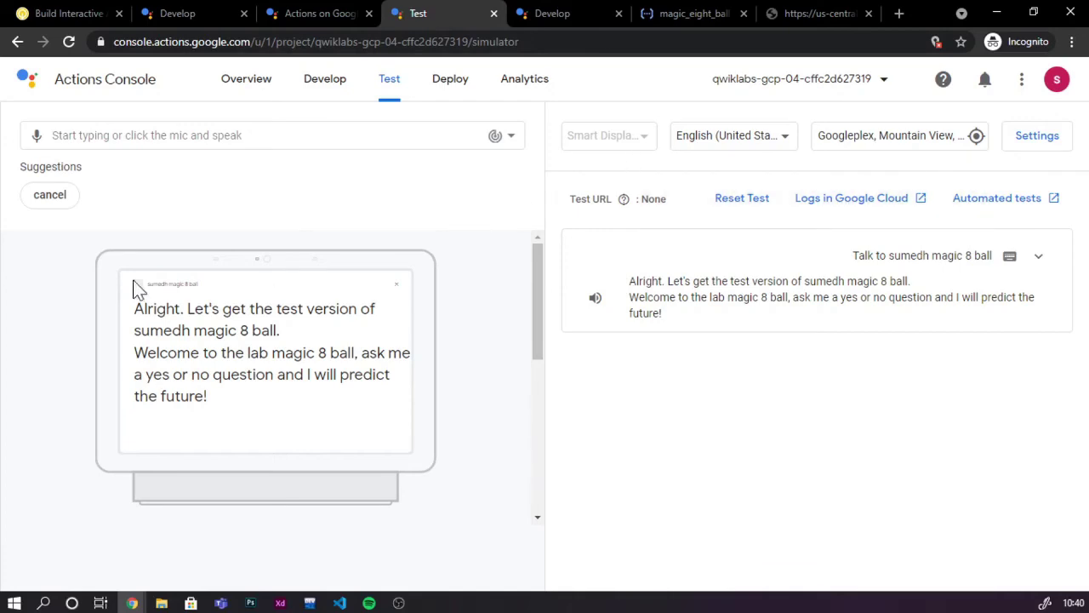
pyautogui.click(68, 13)
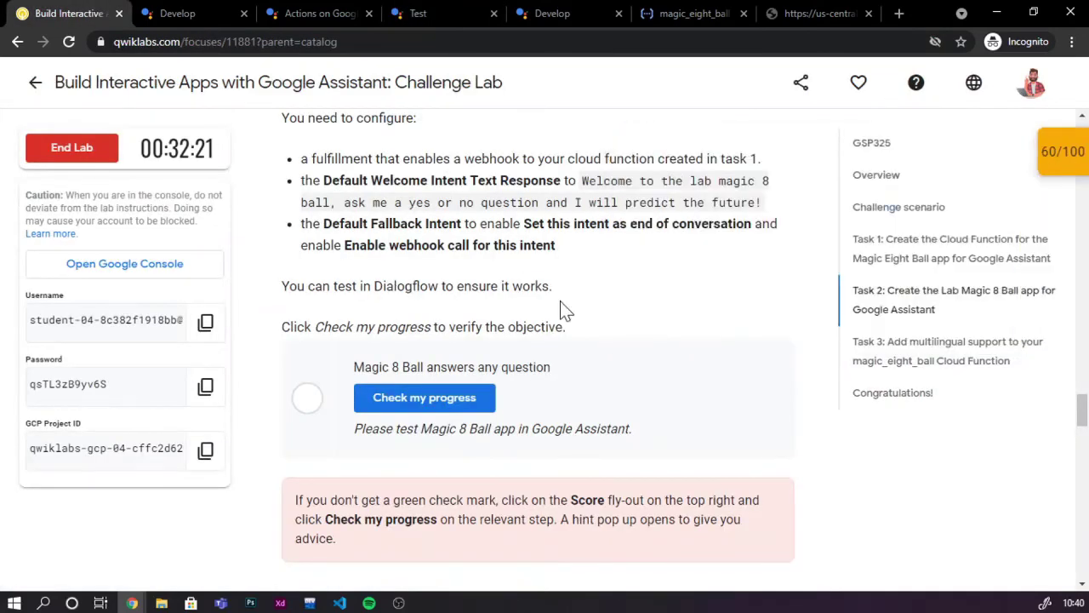
# - Copy the Chinese test sentence "我会完成这个挑战实验室吗?" from Task 3 and submit it to the action in the simulator
pyautogui.scroll(-5, 560, 302)
pyautogui.scroll(5, 560, 301)
pyautogui.scroll(-5, 559, 301)
pyautogui.scroll(1, 559, 301)
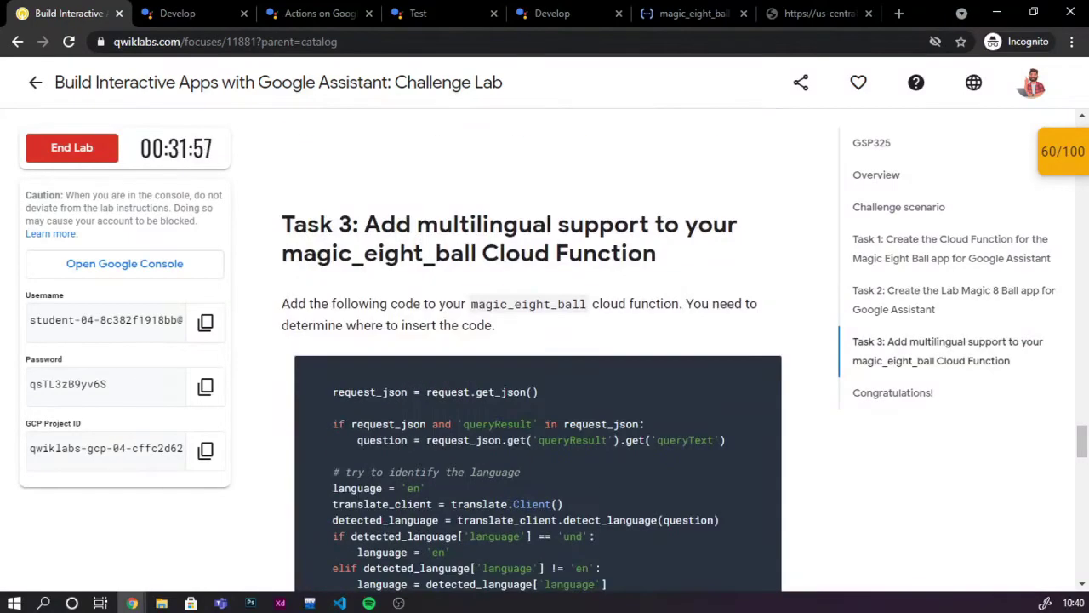
pyautogui.scroll(-7, 559, 300)
pyautogui.moveTo(476, 306)
pyautogui.mouseDown()
pyautogui.moveTo(359, 328)
pyautogui.moveTo(300, 308)
pyautogui.moveTo(473, 308)
pyautogui.mouseUp()
pyautogui.hotkey('ctrl', 'c')
pyautogui.click(416, 12)
pyautogui.click(166, 138)
pyautogui.hotkey('ctrl', 'v')
pyautogui.press('Return')
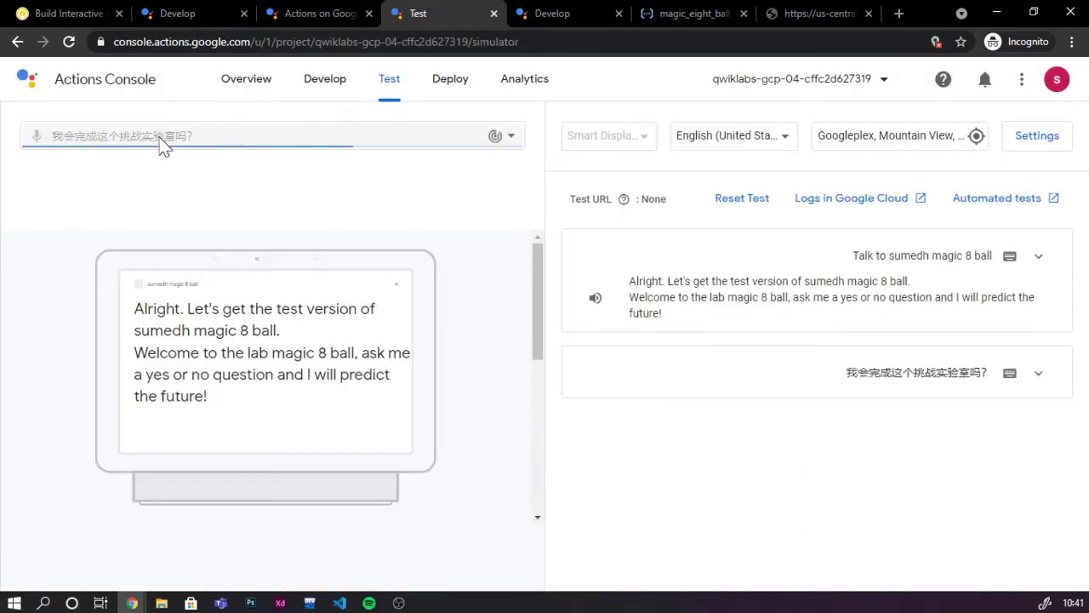
# - Check the lab progress for "Multilingual support added" and "Magic 8 Ball answers any question"
pyautogui.click(68, 13)
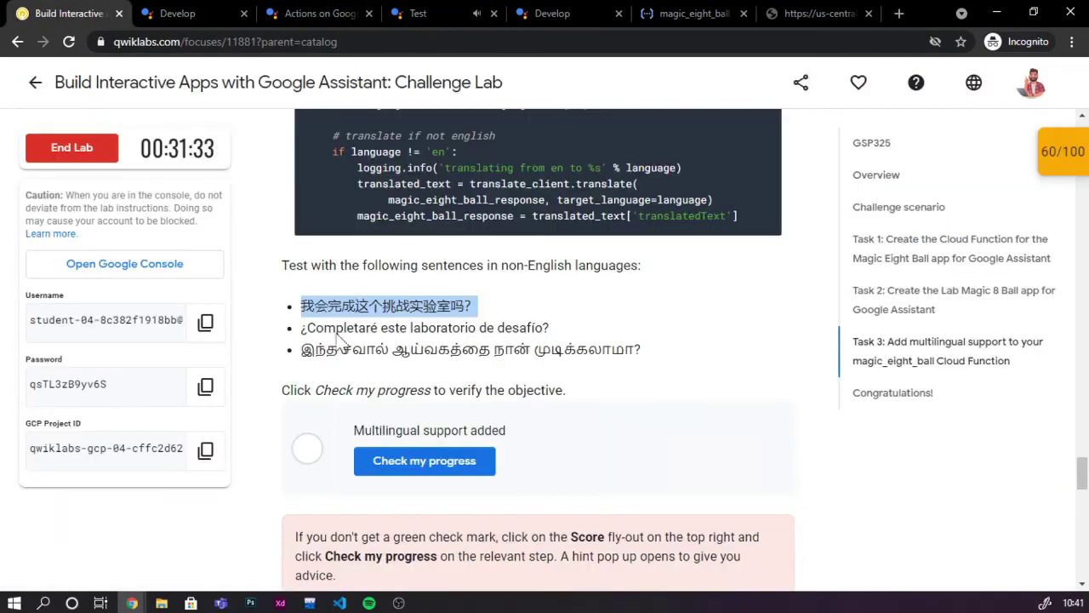
pyautogui.click(417, 459)
pyautogui.scroll(10, 414, 450)
pyautogui.click(382, 319)
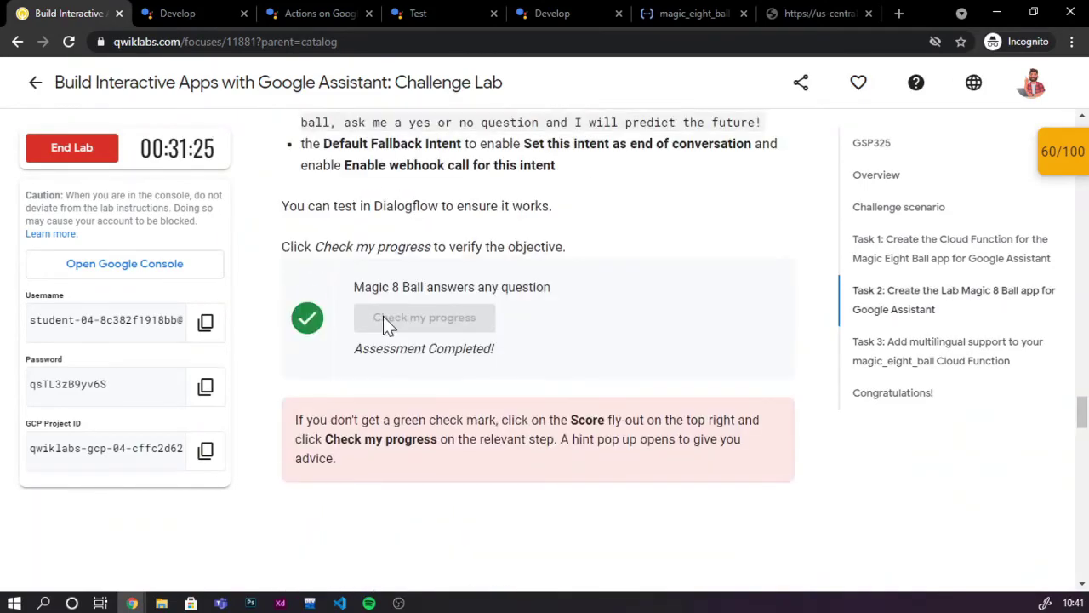
# - Open the magic_eight_ball Cloud Function for editing and proceed to its source code
pyautogui.click(174, 13)
pyautogui.click(319, 13)
pyautogui.click(68, 13)
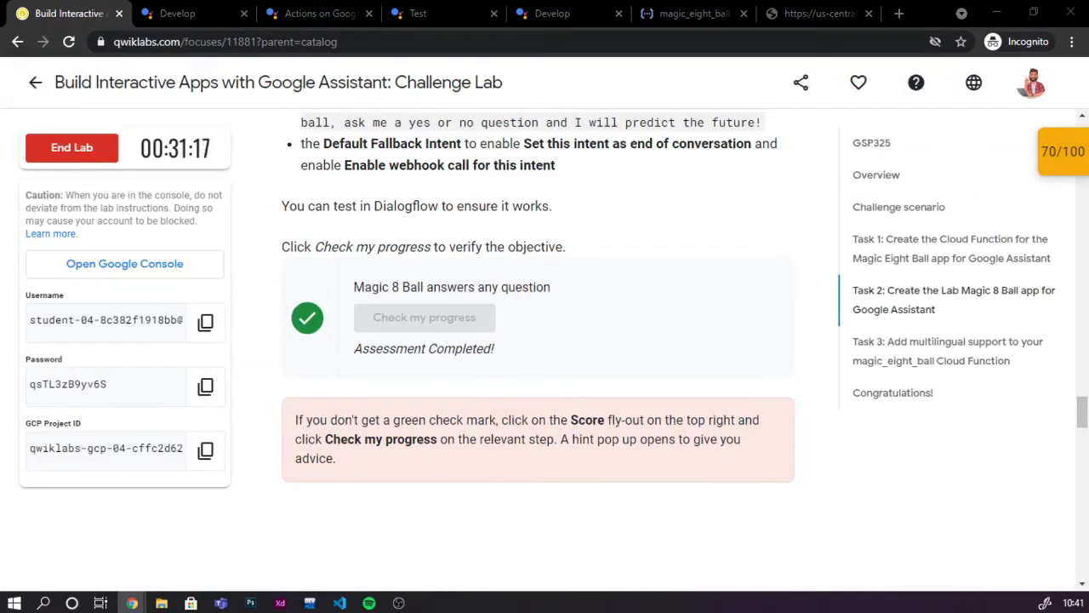
pyautogui.scroll(5, 505, 411)
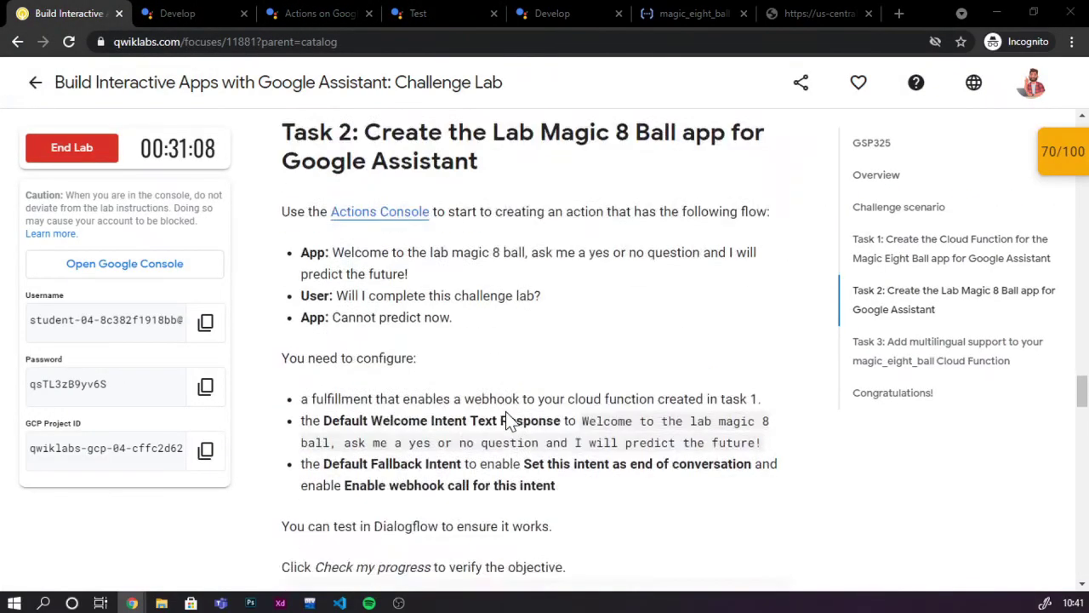
pyautogui.scroll(-10, 505, 411)
pyautogui.click(195, 11)
pyautogui.click(418, 13)
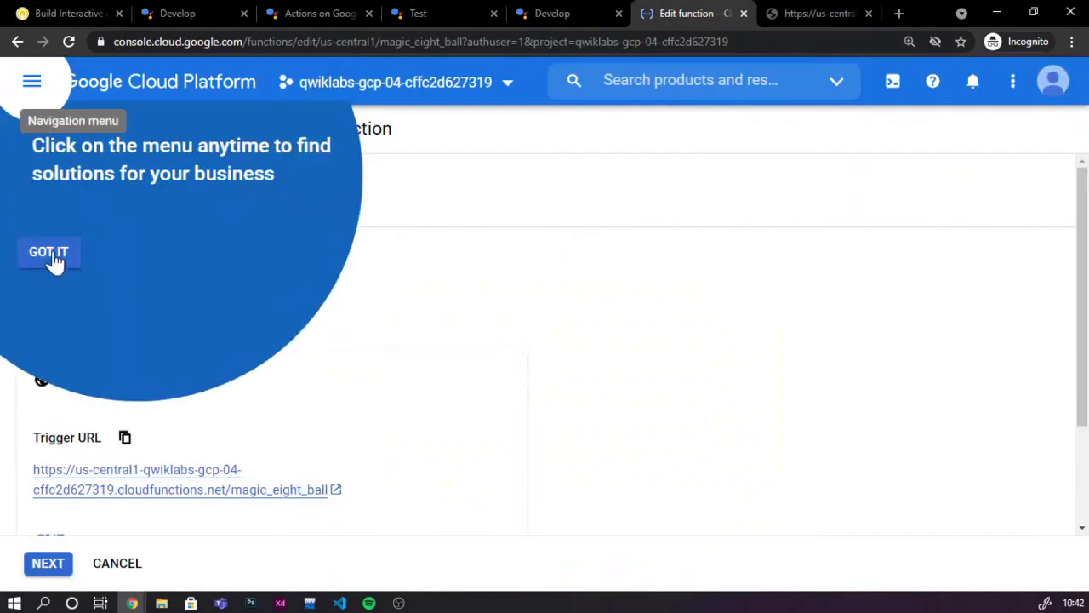
pyautogui.click(49, 253)
pyautogui.scroll(-2, 54, 260)
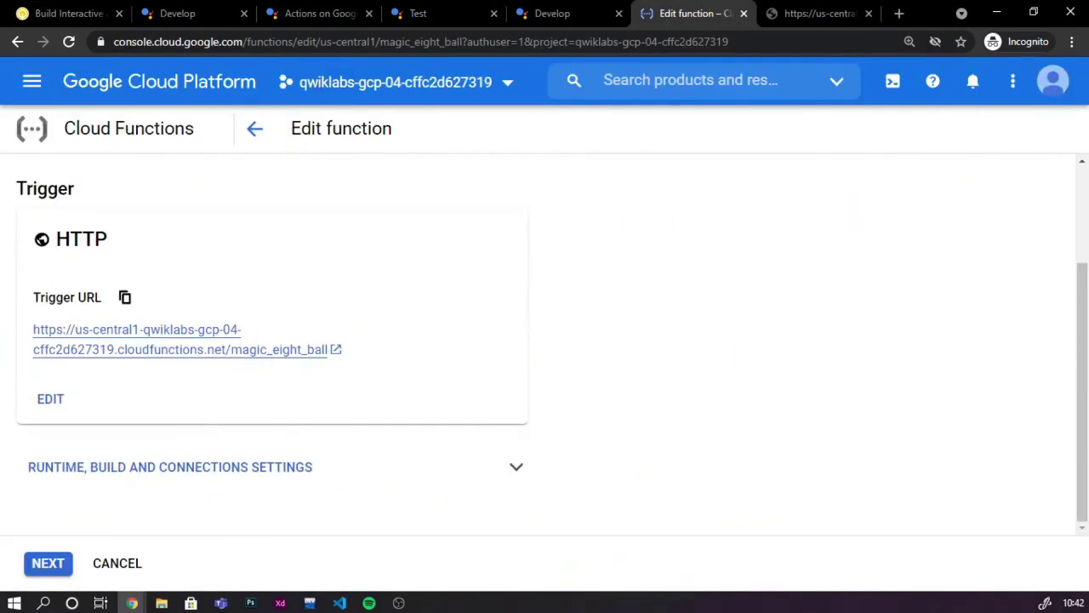
pyautogui.click(51, 565)
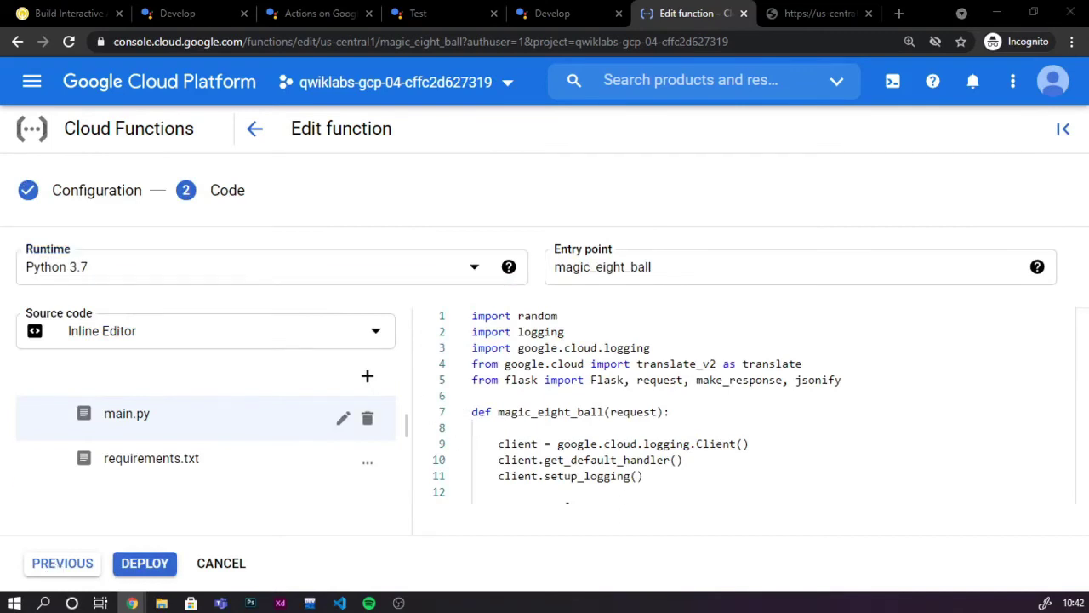
# - Insert the Task 3 language detection and translation code after the random.choice line in main.py and deploy the function
pyautogui.scroll(-5, 740, 391)
pyautogui.click(473, 417)
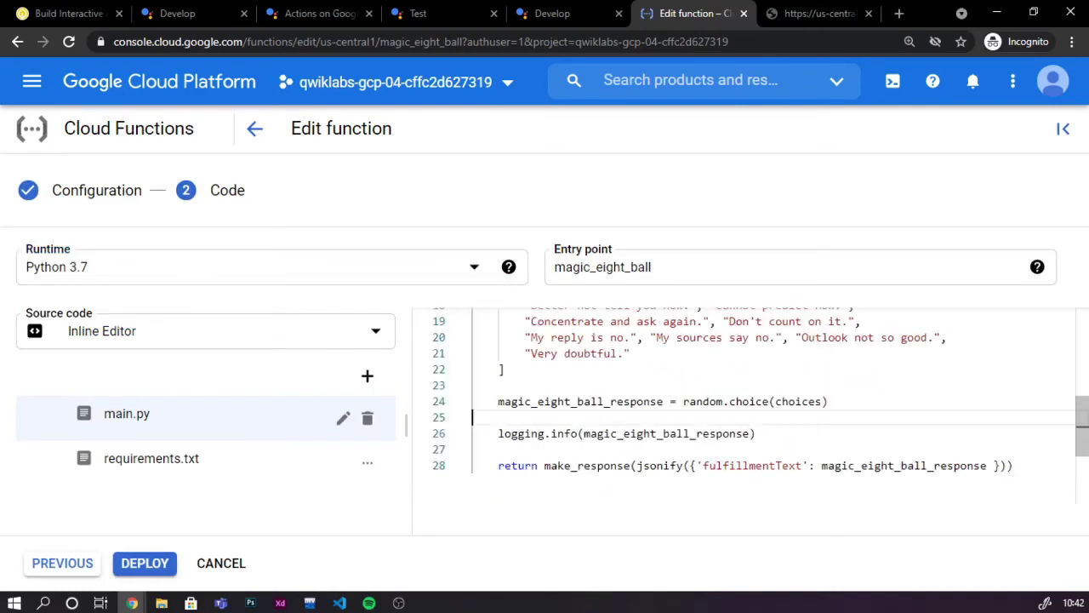
pyautogui.press('Return')
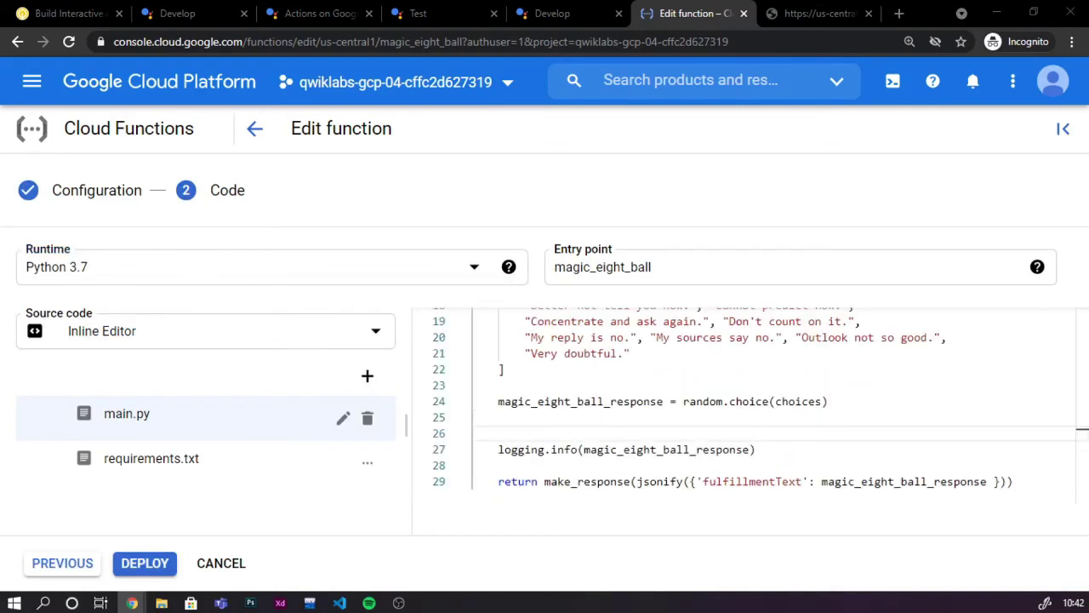
pyautogui.hotkey('ctrl', 'v')
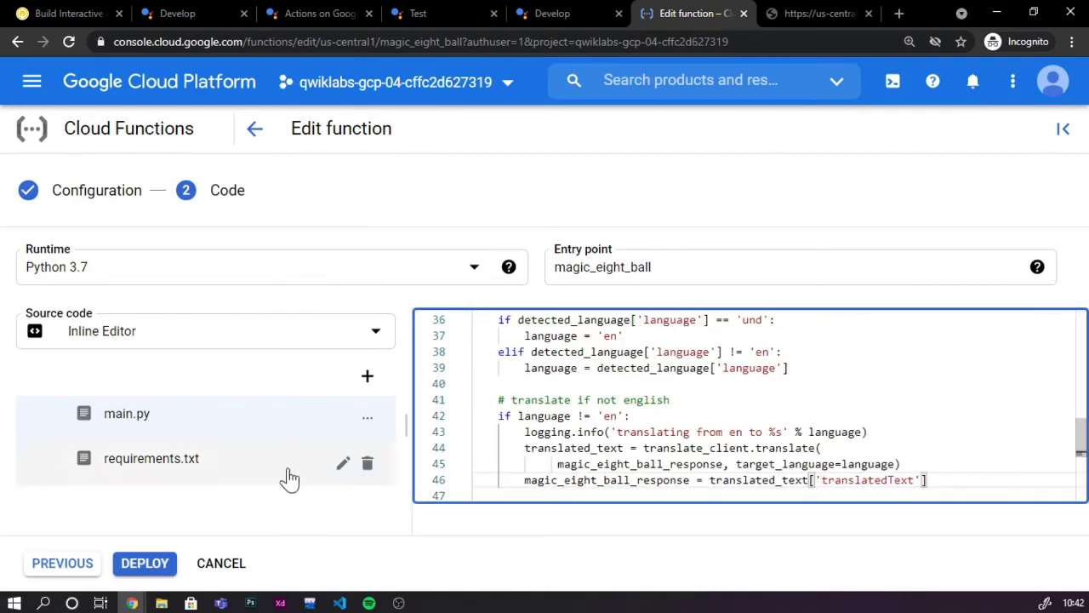
pyautogui.click(165, 566)
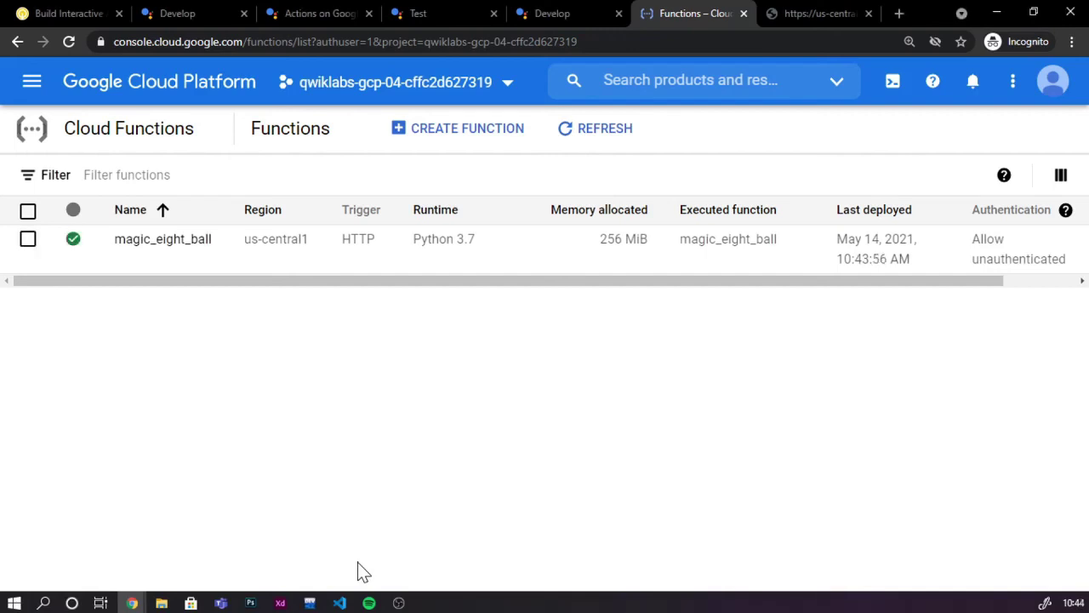
# - Open the redeployed magic_eight_ball function's trigger URL and reload the page
pyautogui.click(163, 240)
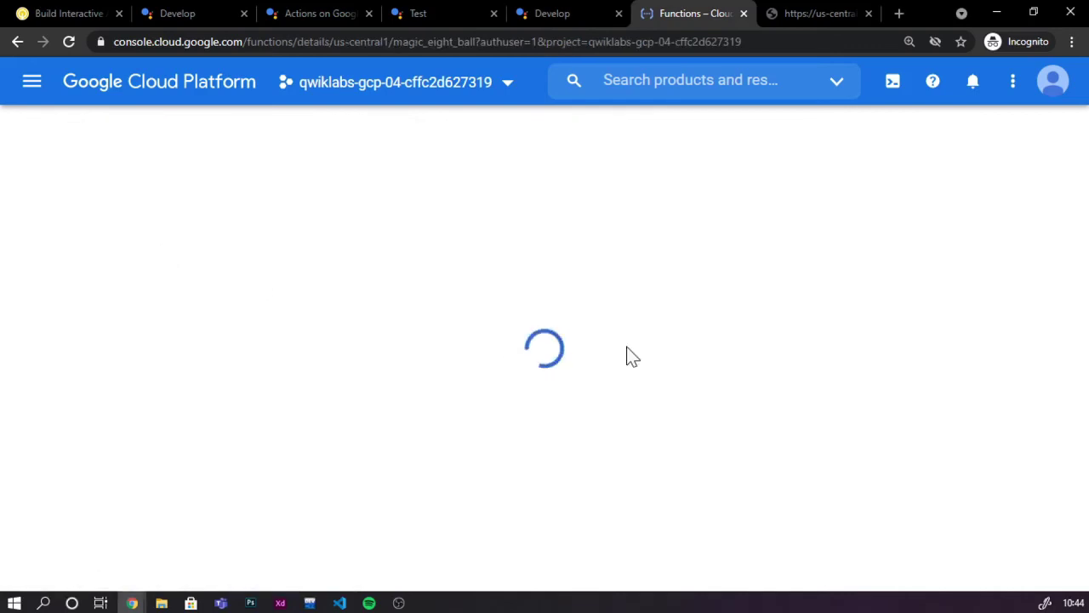
pyautogui.click(492, 248)
pyautogui.click(206, 436)
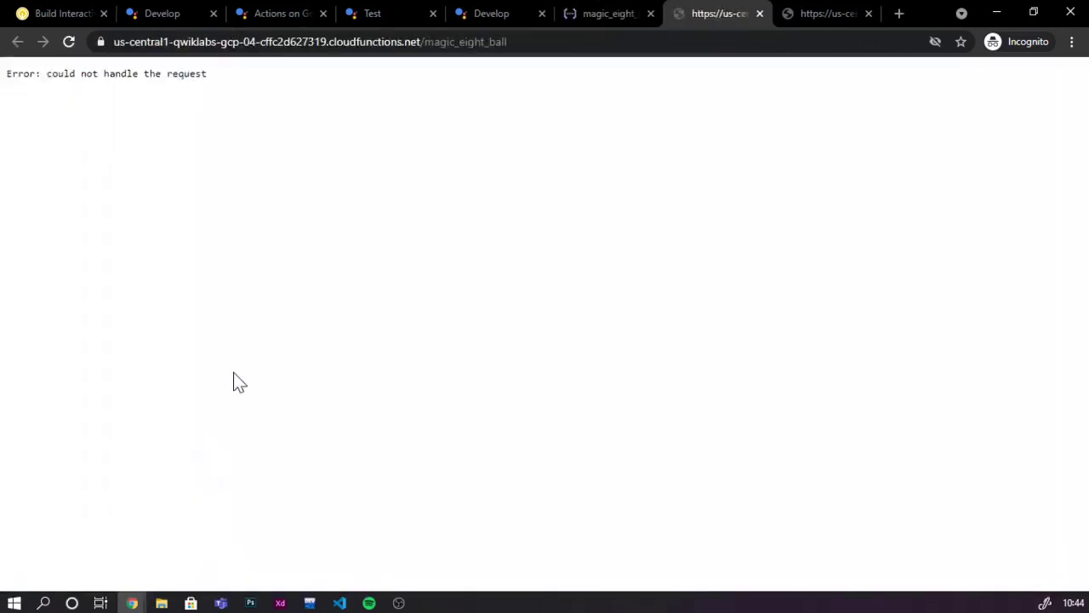
pyautogui.press('F5')
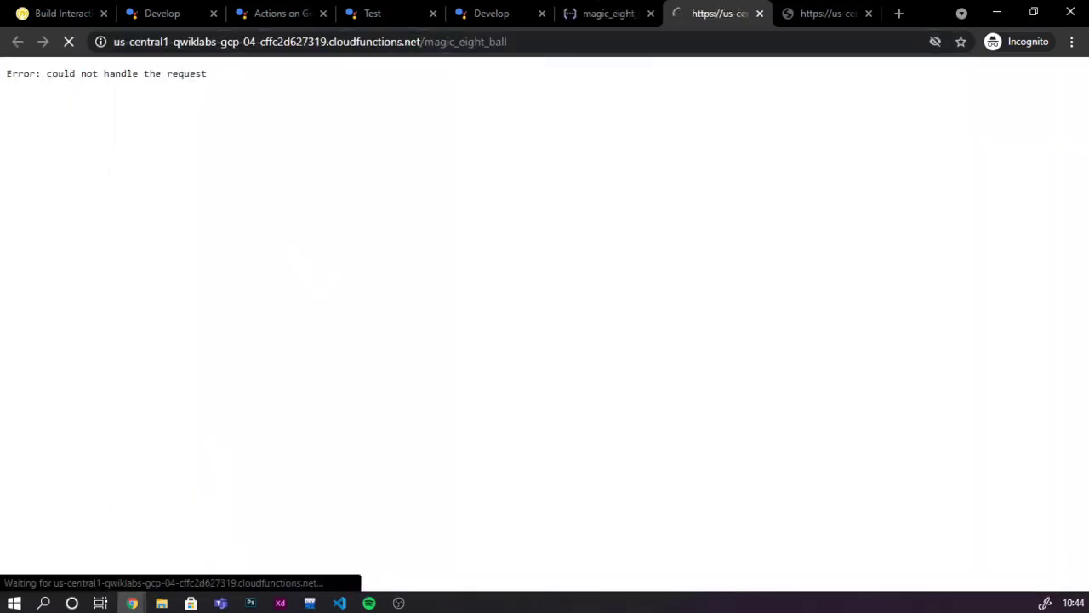
# - Review the magic_eight_ball function's invocation metrics and return to the Actions Console
pyautogui.click(595, 14)
pyautogui.click(734, 19)
pyautogui.click(606, 14)
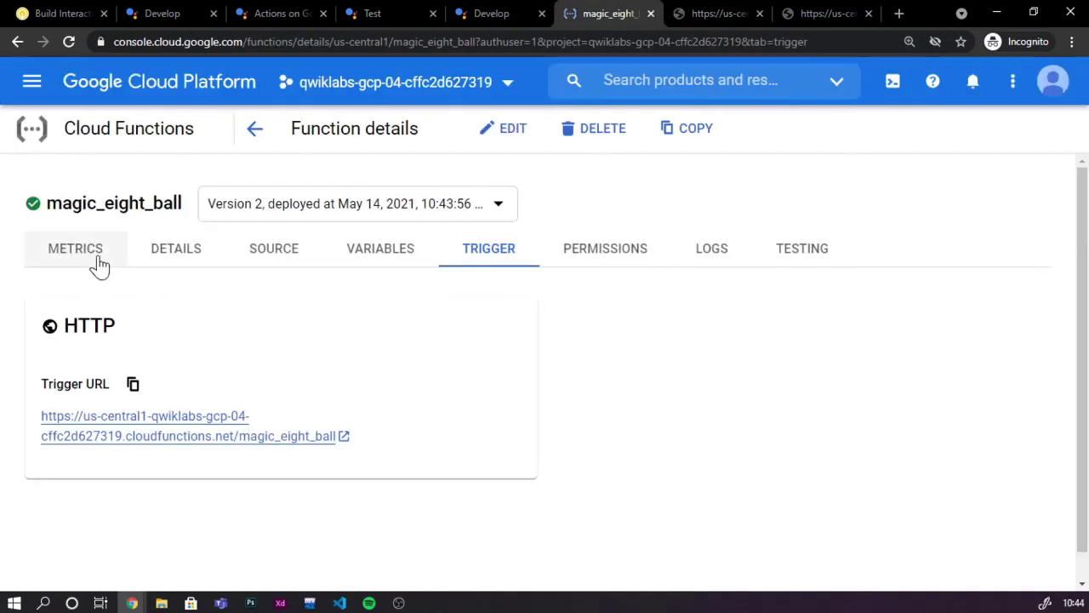
pyautogui.click(95, 257)
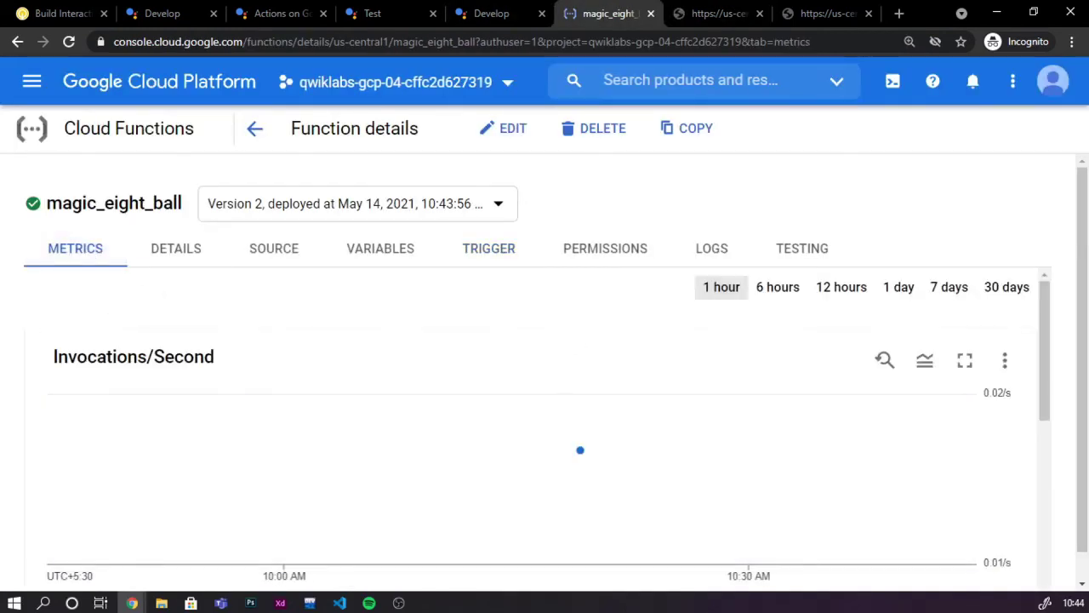
pyautogui.click(280, 10)
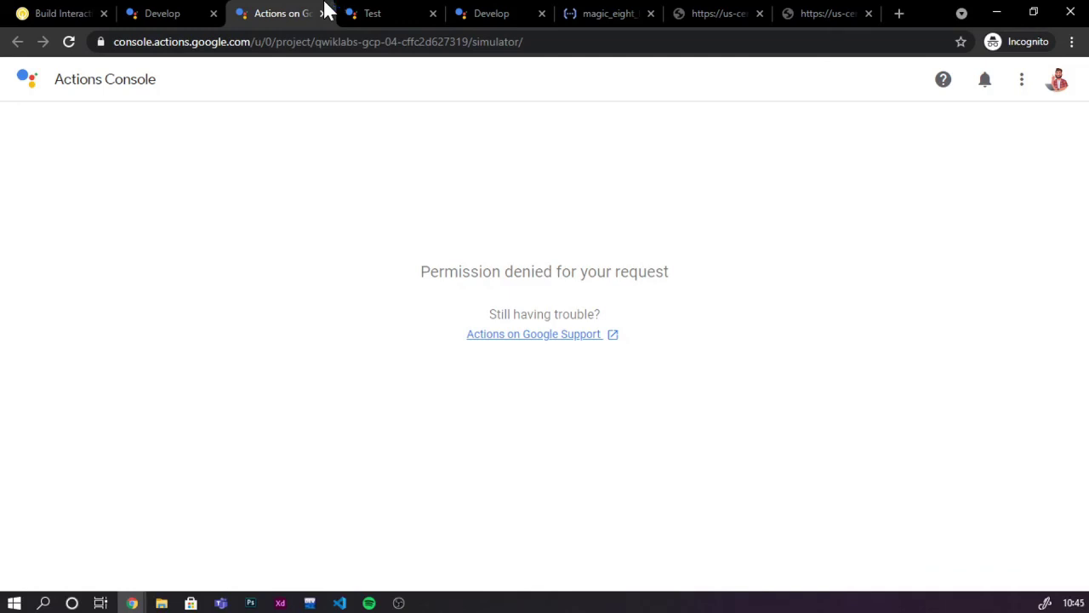
# - Return to the Actions Console simulator and start a new conversation with the magic 8 ball Action
pyautogui.click(375, 13)
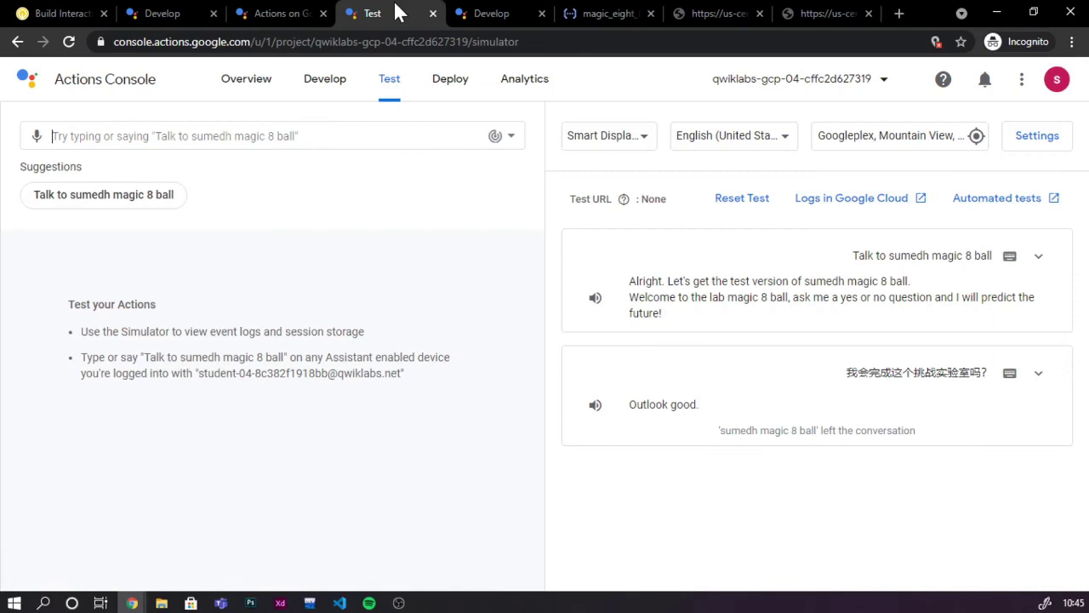
pyautogui.click(264, 89)
pyautogui.click(476, 17)
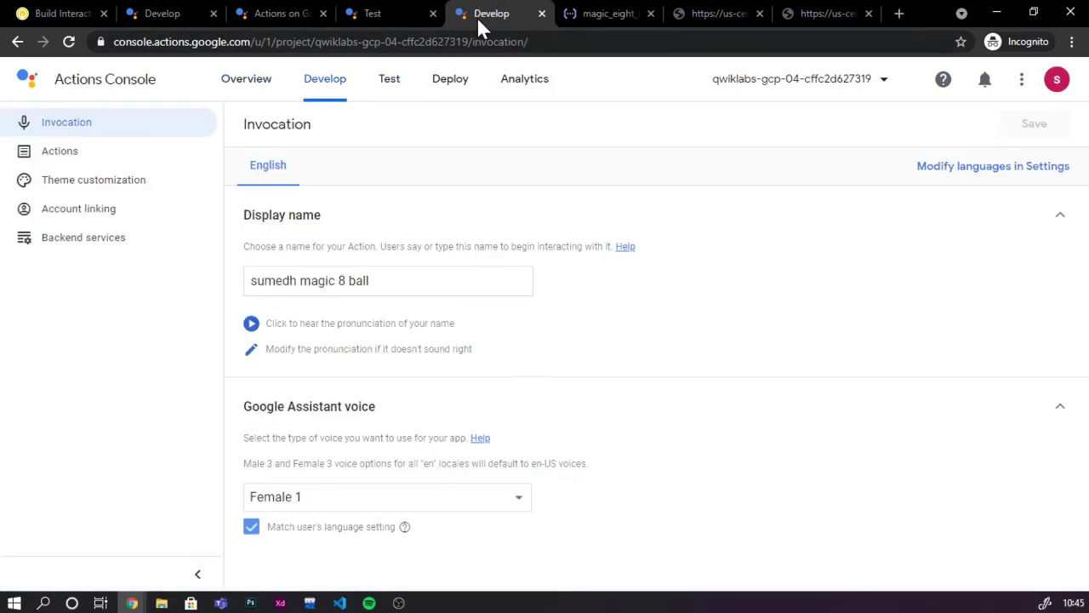
pyautogui.click(596, 12)
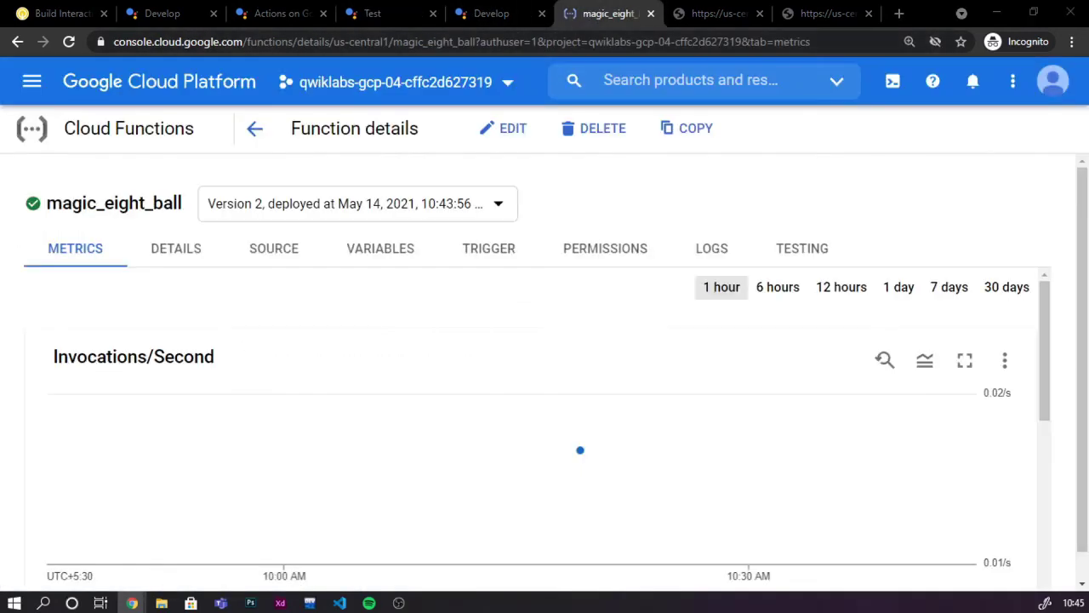
pyautogui.click(374, 13)
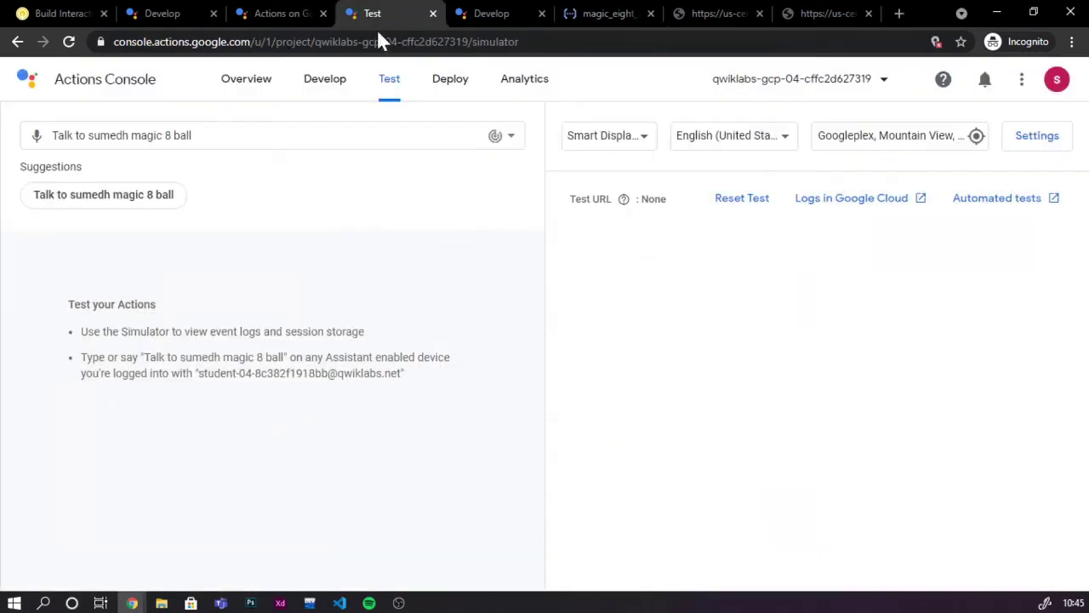
pyautogui.click(92, 205)
# - Copy the Chinese test sentence "我会完成这个挑战实验室吗?" from the Task 3 lab instructions and submit it in the simulator
pyautogui.click(64, 14)
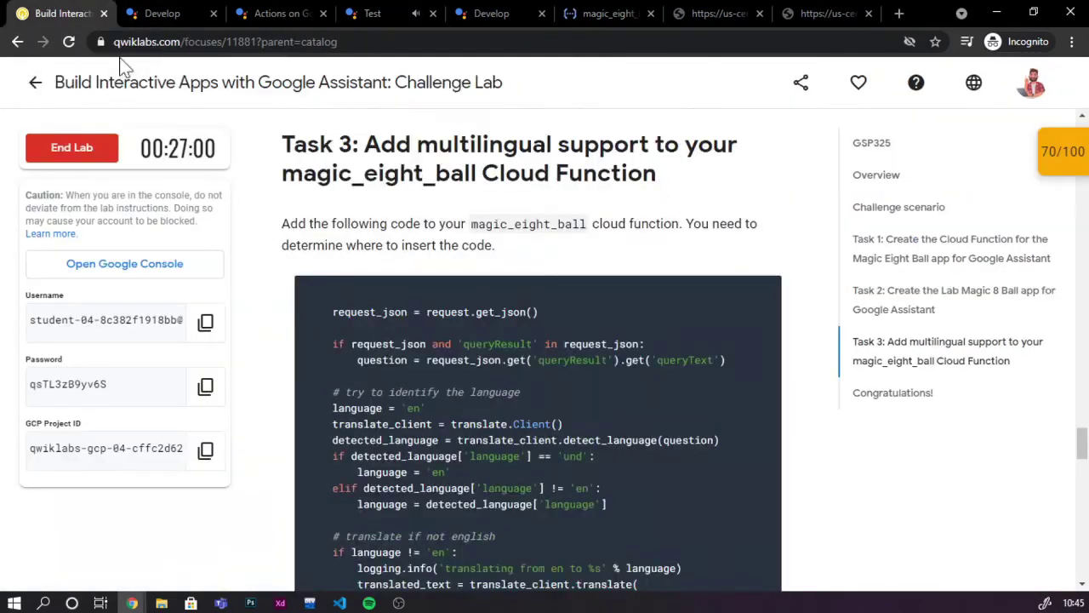
pyautogui.moveTo(471, 227); pyautogui.dragTo(294, 227)
pyautogui.hotkey('ctrl', 'c')
pyautogui.click(161, 13)
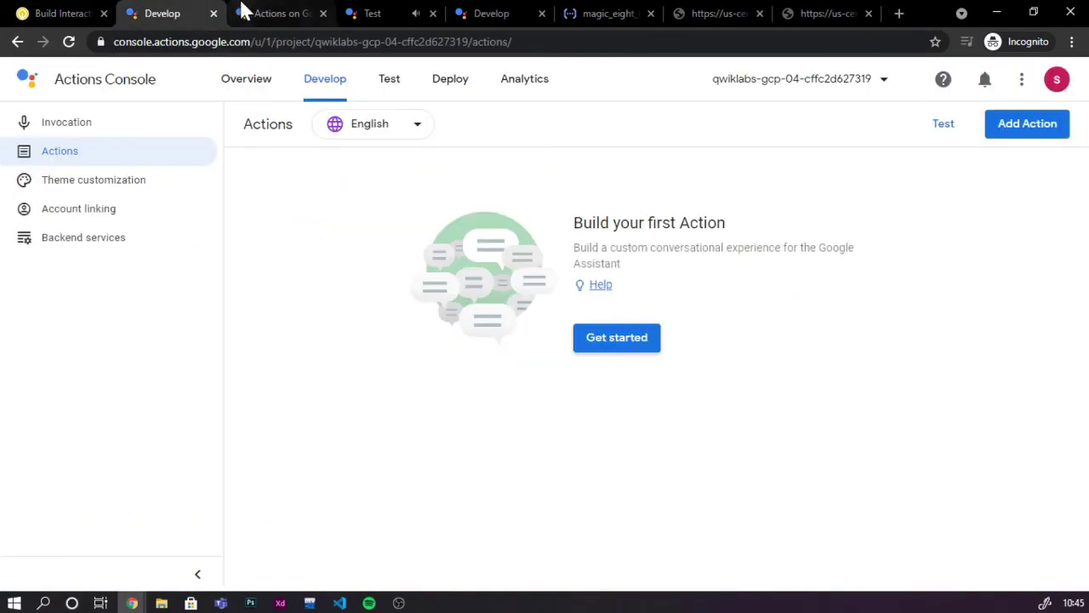
pyautogui.click(374, 14)
pyautogui.write('我会完成这个挑战实验室吗?')
pyautogui.hotkey('ctrl', '1')
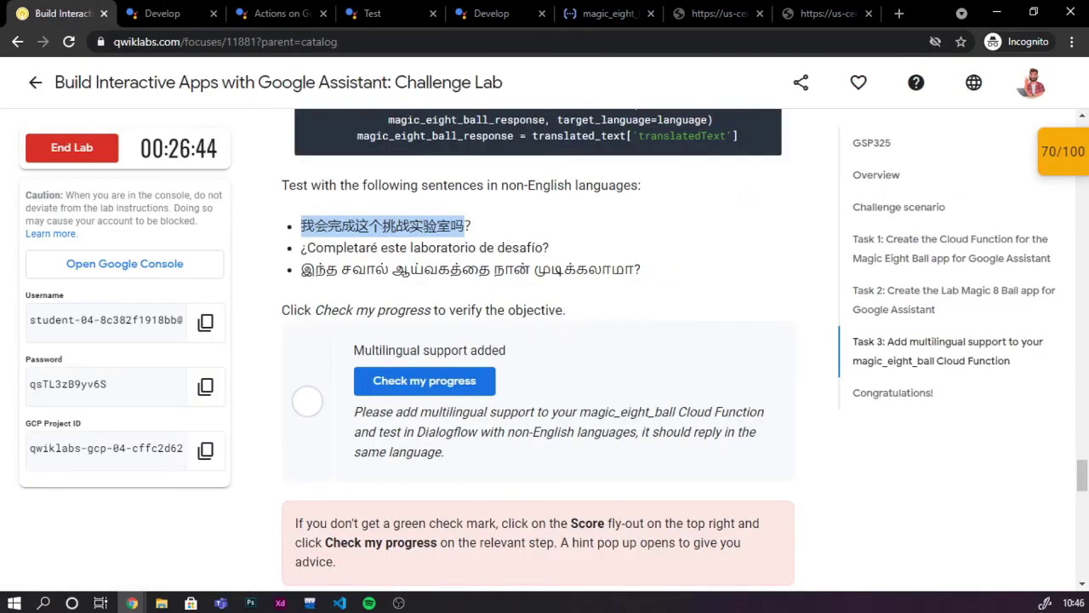
pyautogui.hotkey('ctrl', '4')
pyautogui.hotkey('ctrl', 'v')
pyautogui.hotkey('ctrl', 'a')
pyautogui.hotkey('ctrl', 'v')
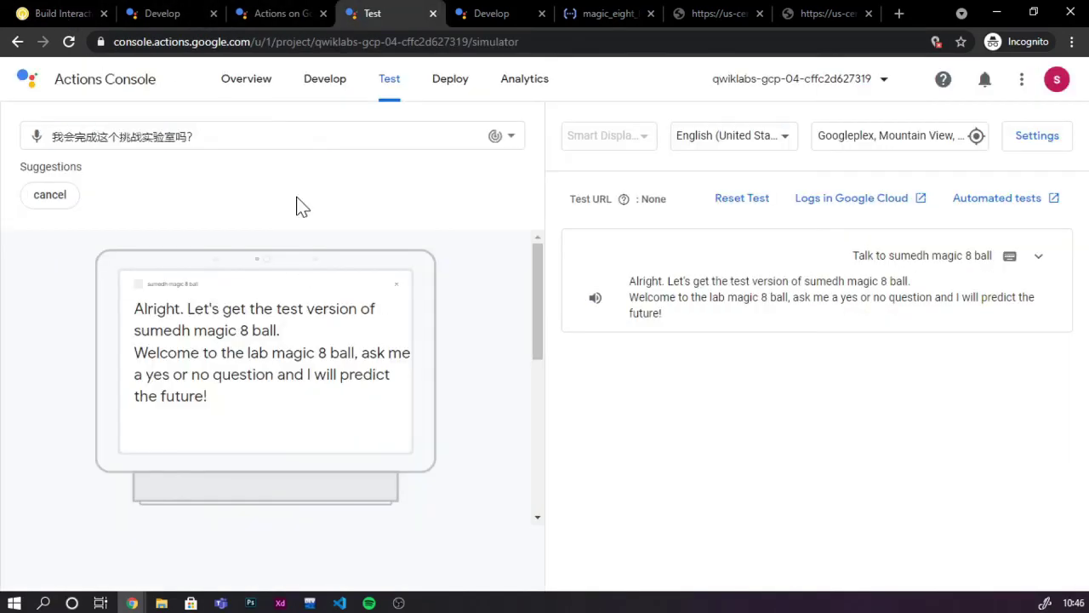
pyautogui.press('Return')
# - Copy the Spanish test sentence "¿Completaré este laboratorio de desafío?" from the lab instructions and submit it twice in the simulator
pyautogui.click(51, 14)
pyautogui.moveTo(481, 247); pyautogui.dragTo(298, 247)
pyautogui.hotkey('ctrl', 'c')
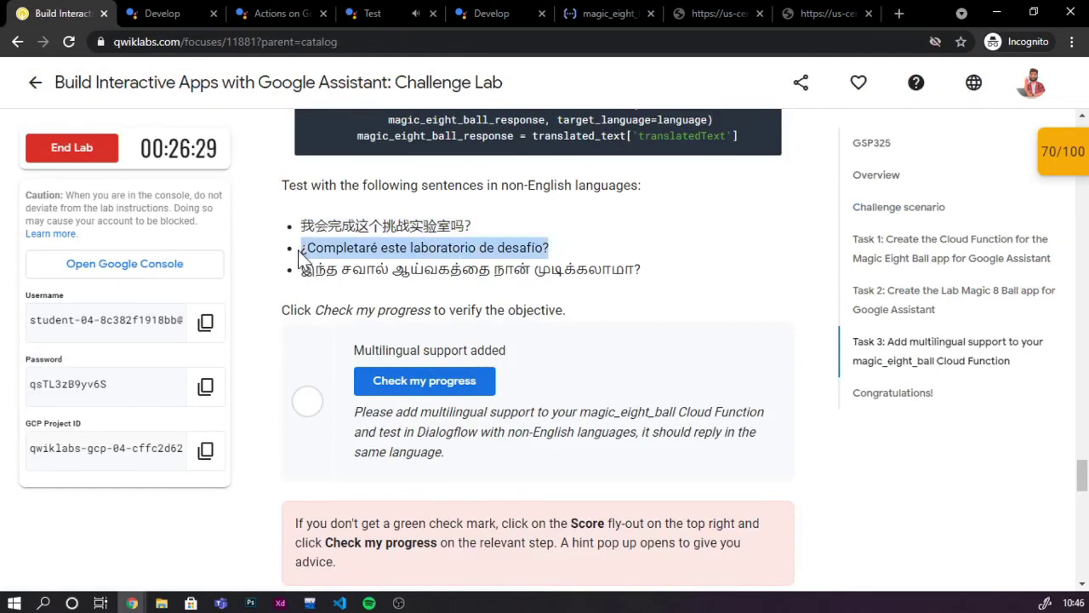
pyautogui.hotkey('ctrl', '3')
pyautogui.hotkey('ctrl', '4')
pyautogui.hotkey('ctrl', 'v')
pyautogui.press('Return')
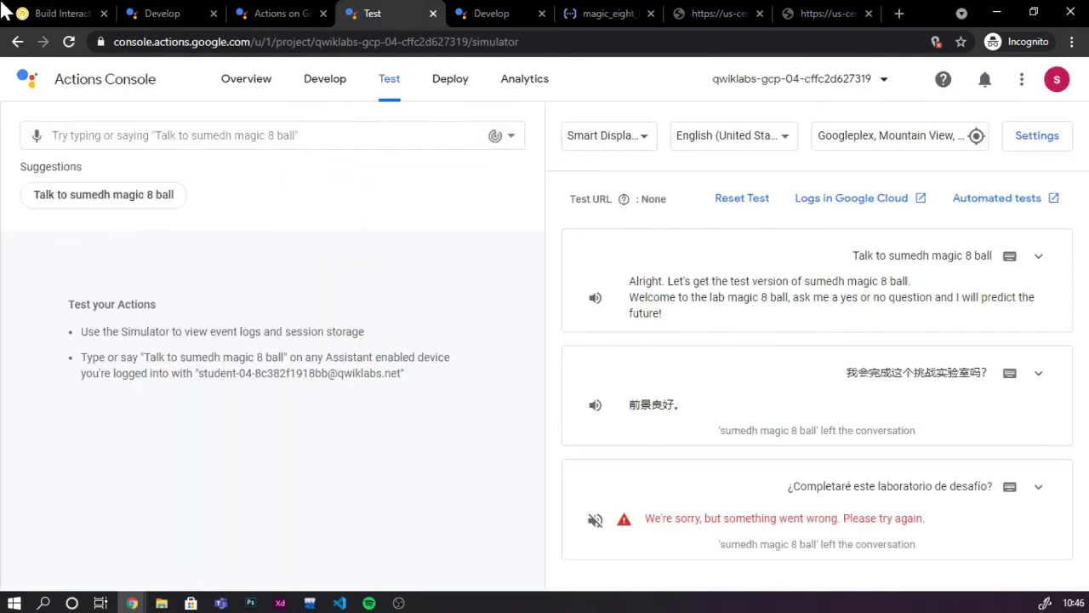
pyautogui.click(47, 11)
pyautogui.click(382, 12)
pyautogui.hotkey('ctrl', 'v')
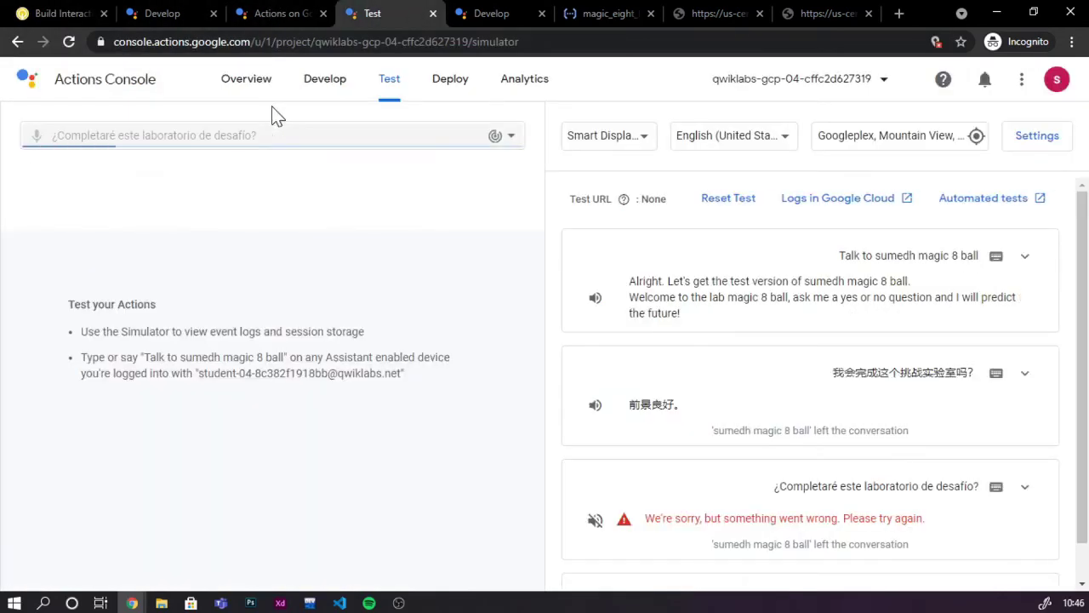
# - Copy the Tamil test sentence "இந்த சவால் ஆய்வகத்தை நான் முடிக்கலாமா?" from the lab instructions and submit it in the simulator
pyautogui.hotkey('ctrl', '1')
pyautogui.moveTo(641, 269); pyautogui.dragTo(353, 269)
pyautogui.moveTo(644, 269); pyautogui.dragTo(301, 269)
pyautogui.hotkey('ctrl', '4')
pyautogui.write('இந்த சவால் ஆய்வகத்தை நான் முடிக்கலாமா?')
pyautogui.press('Return')
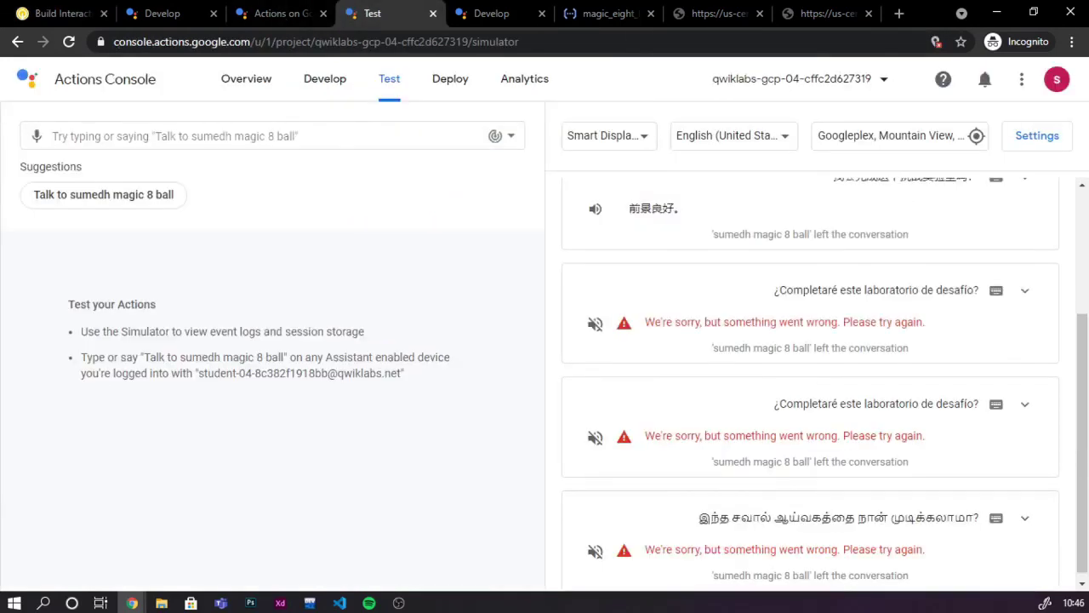
# - Check the progress of the "Multilingual support added" objective on the lab page, review the score and end the lab
pyautogui.hotkey('ctrl', '1')
pyautogui.click(424, 381)
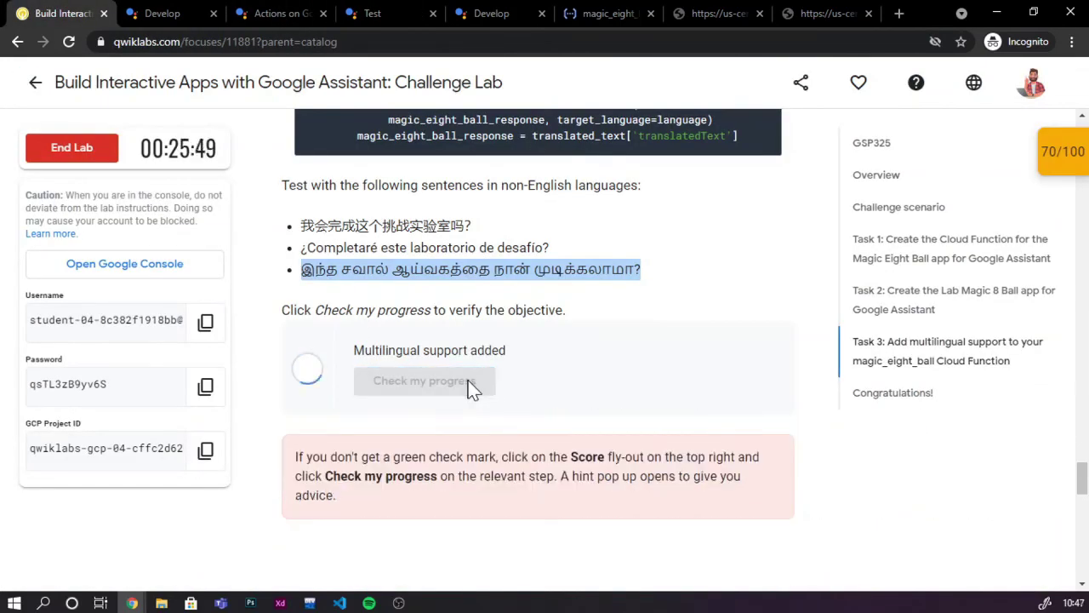
pyautogui.click(1062, 152)
pyautogui.click(1050, 161)
pyautogui.click(72, 147)
pyautogui.press('Return')
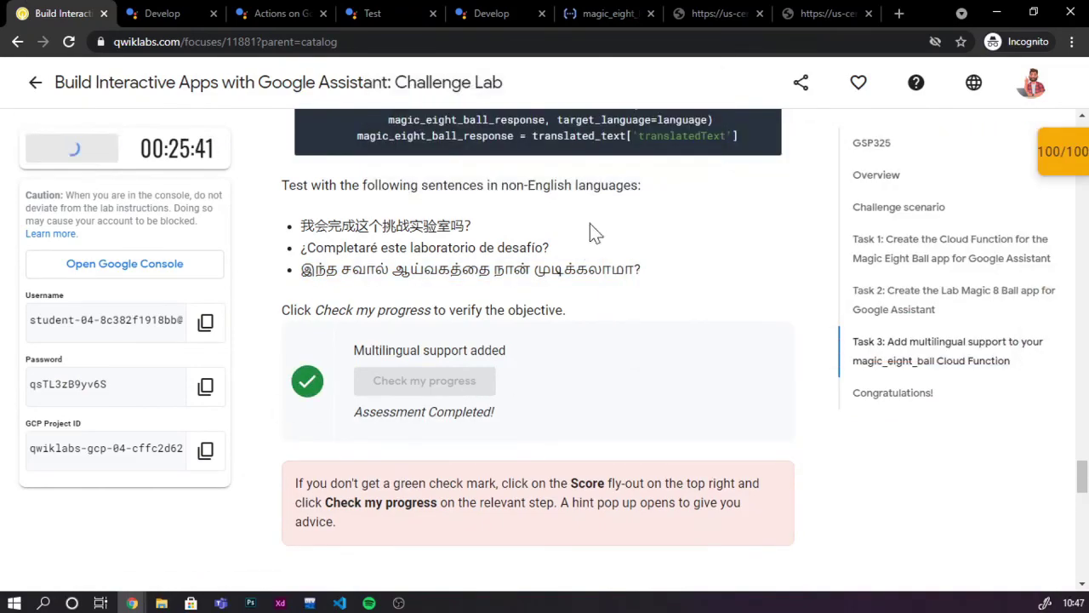